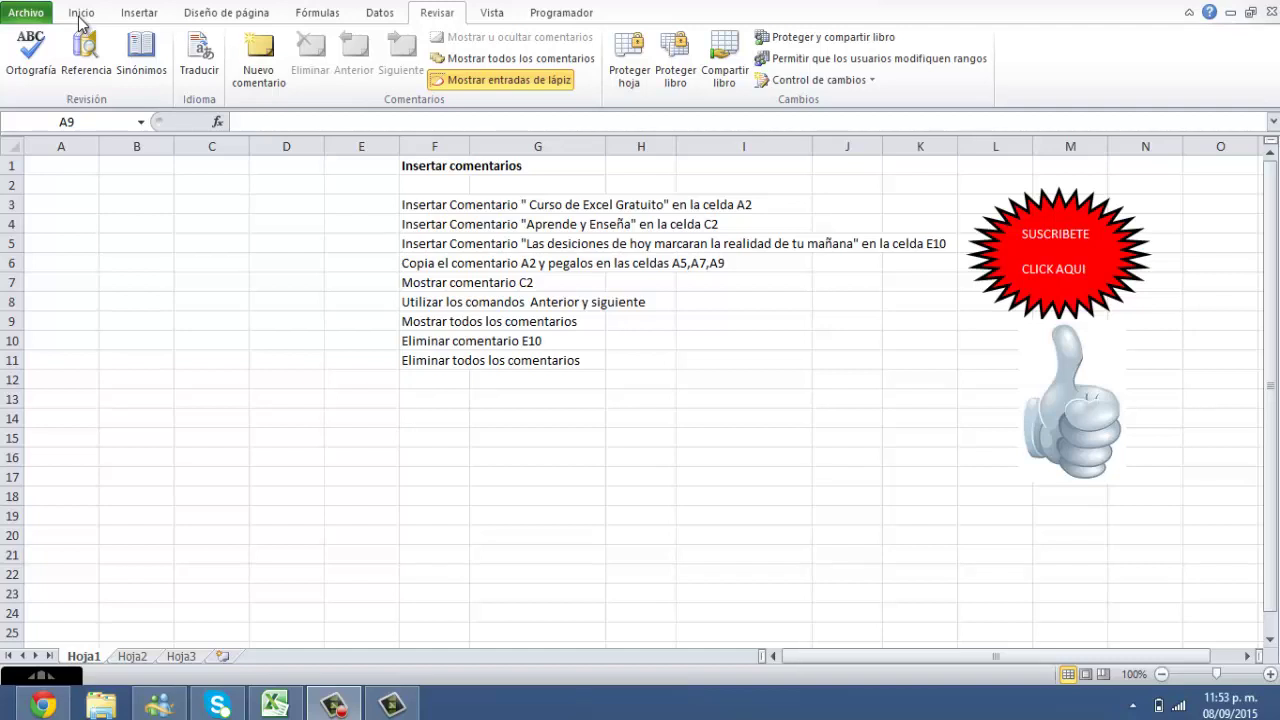
Review the instruction list in column F, starting from F3.
click(98, 13)
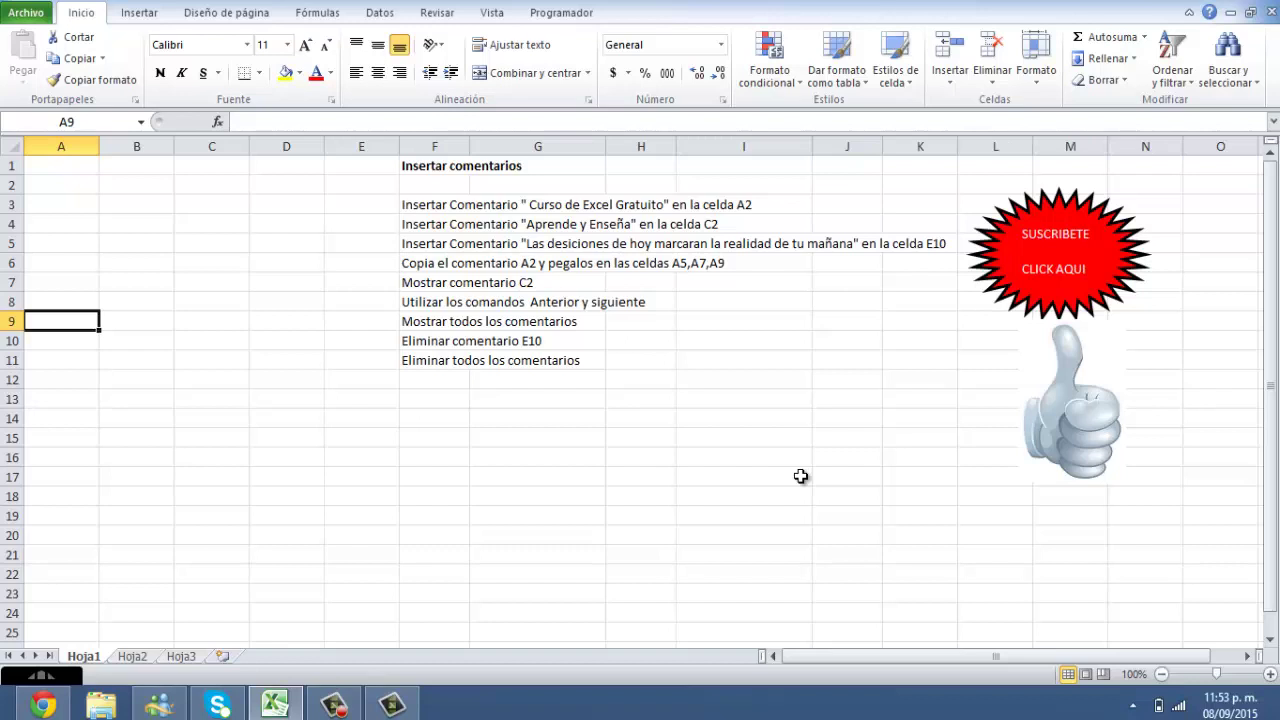
drag(434, 210, 420, 362)
click(415, 397)
drag(416, 218, 420, 362)
click(428, 419)
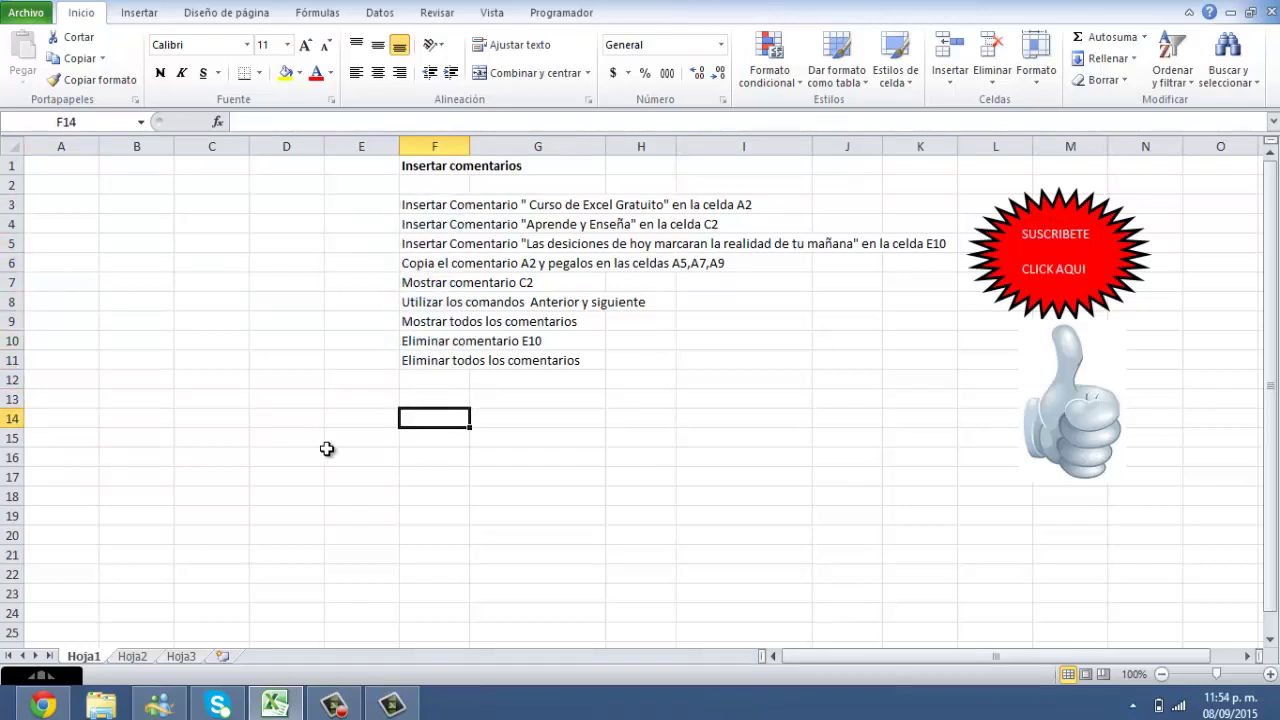
click(420, 205)
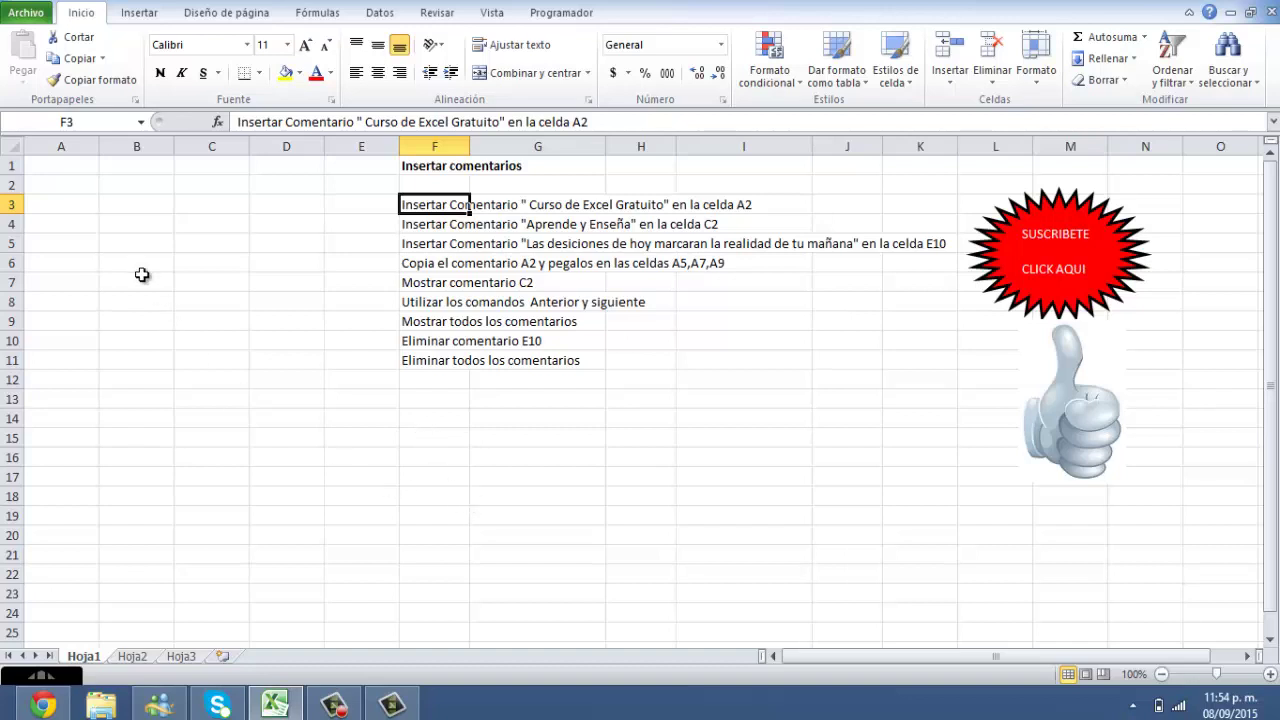
Insert a comment on cell A2 reading 'Curso de Excel Gratuito'.
click(62, 189)
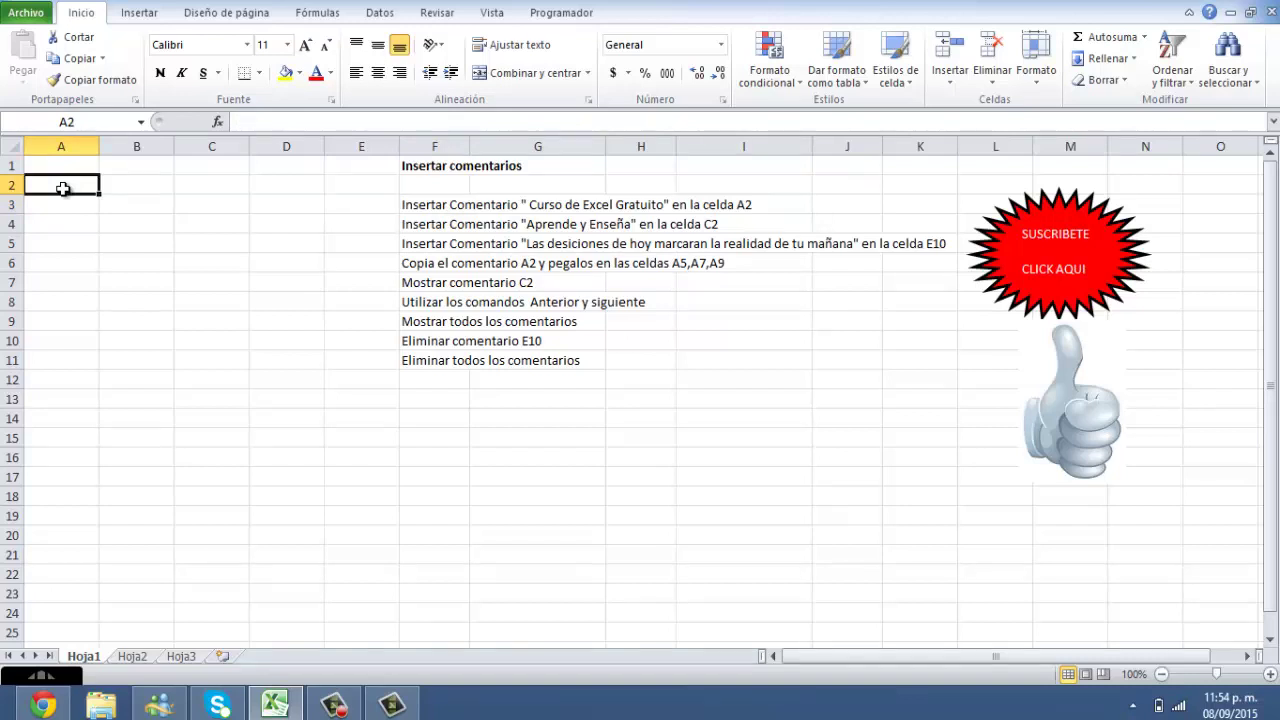
right_click(63, 189)
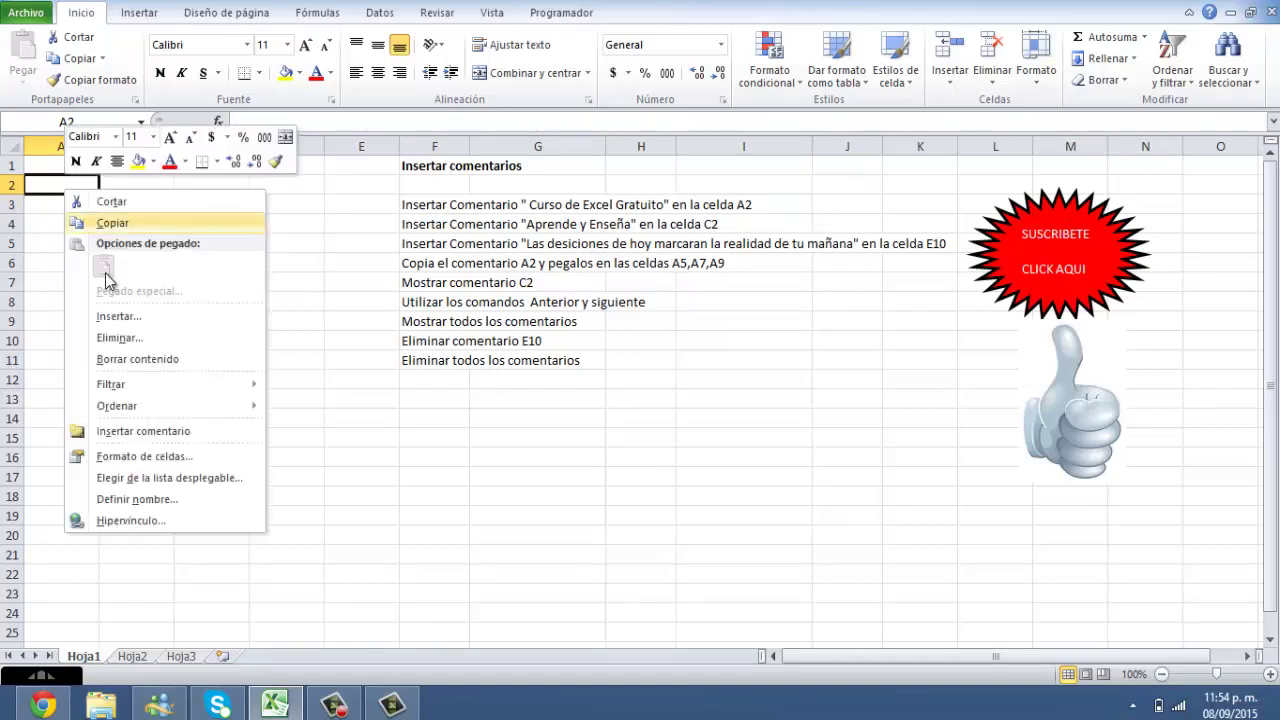
click(135, 436)
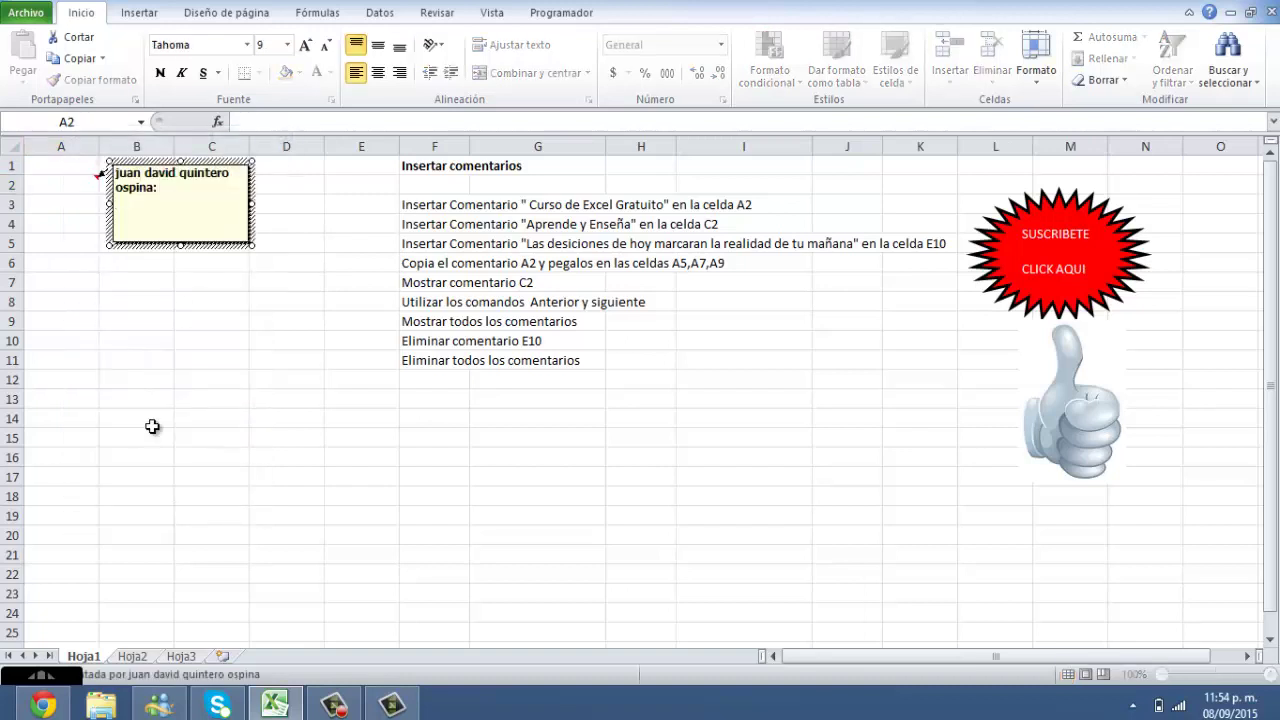
text(Curso )
text(de Excel )
text(Gratuito)
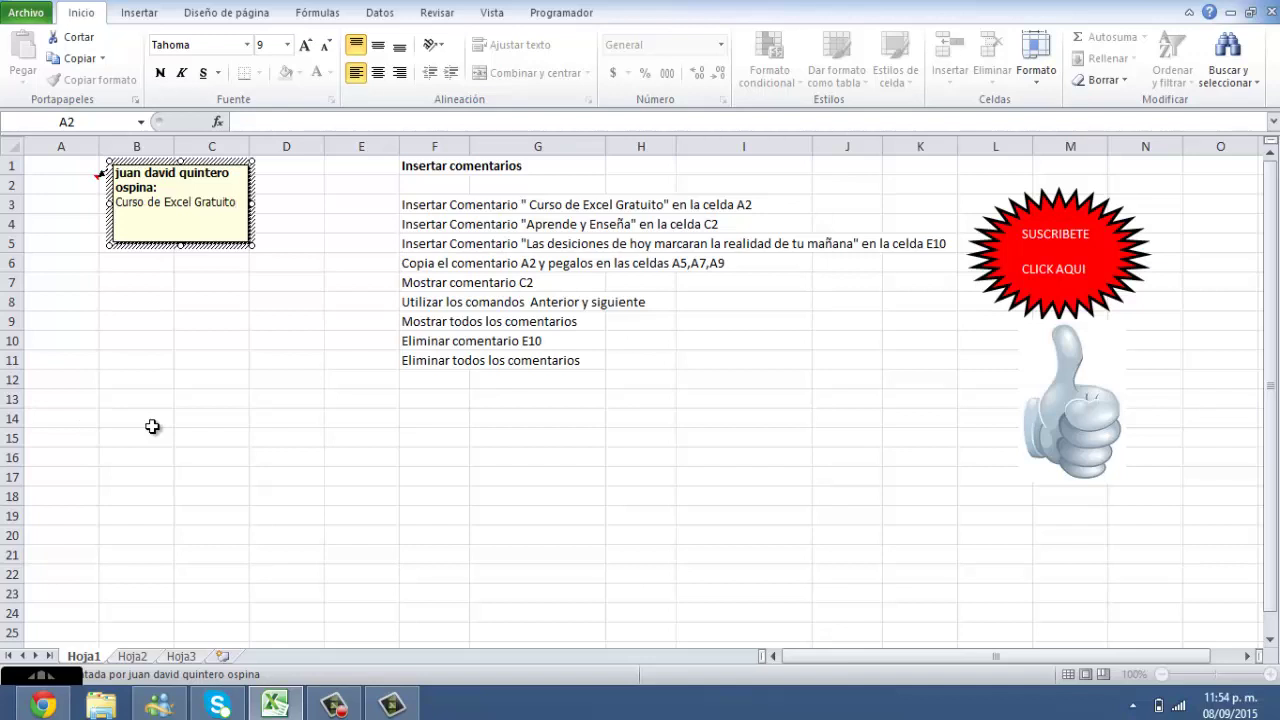
click(58, 185)
mouse_move(58, 185)
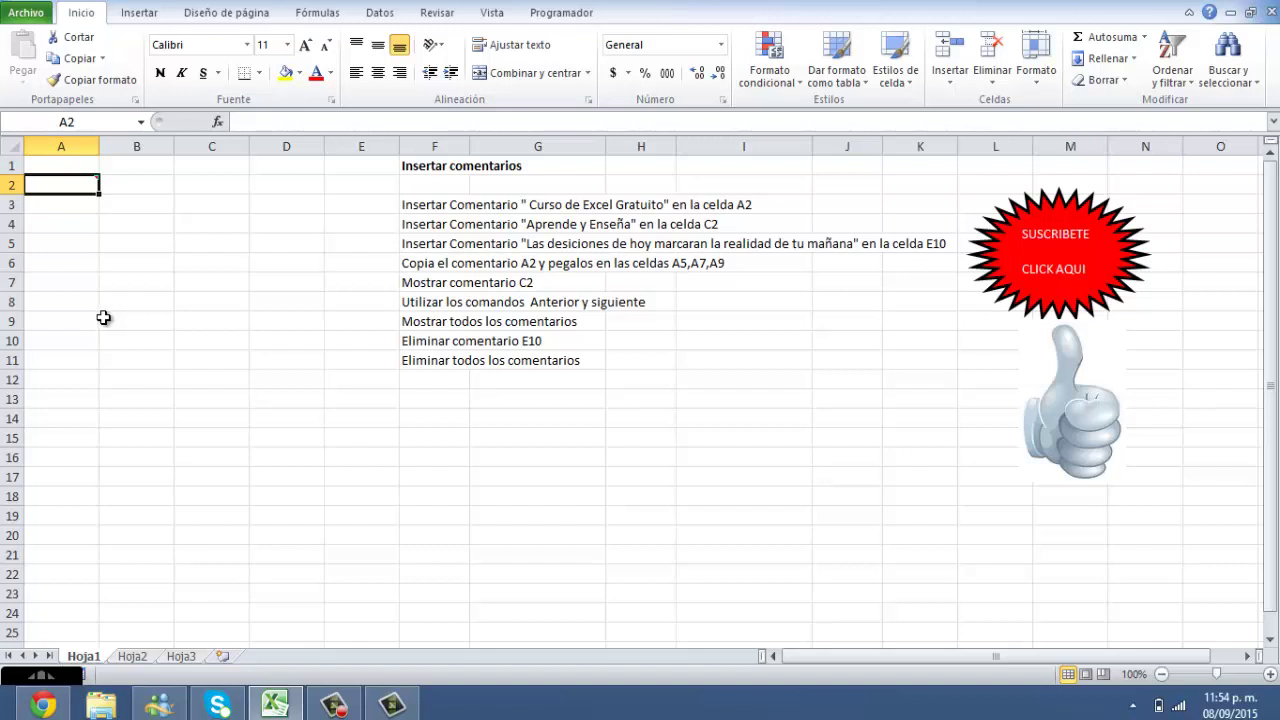
Add the comment 'Aprende y Enseña' to cell C2 using Revisar > Nuevo comentario.
click(422, 228)
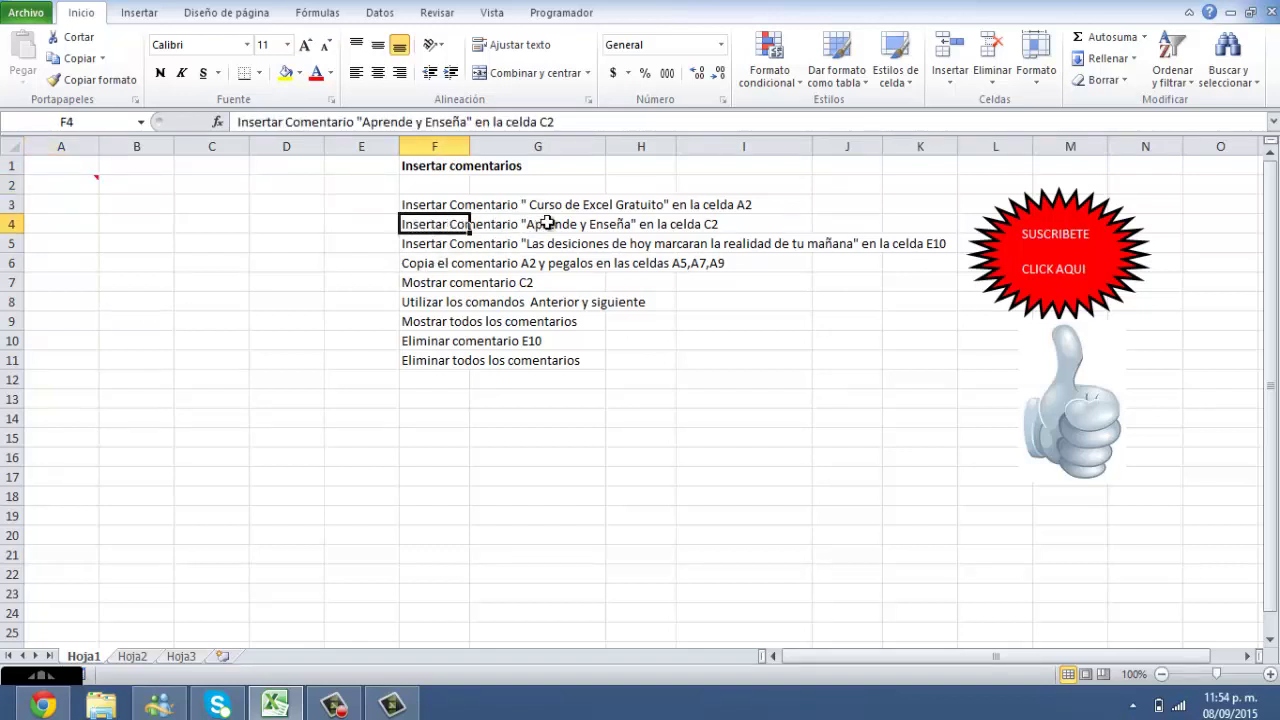
click(704, 224)
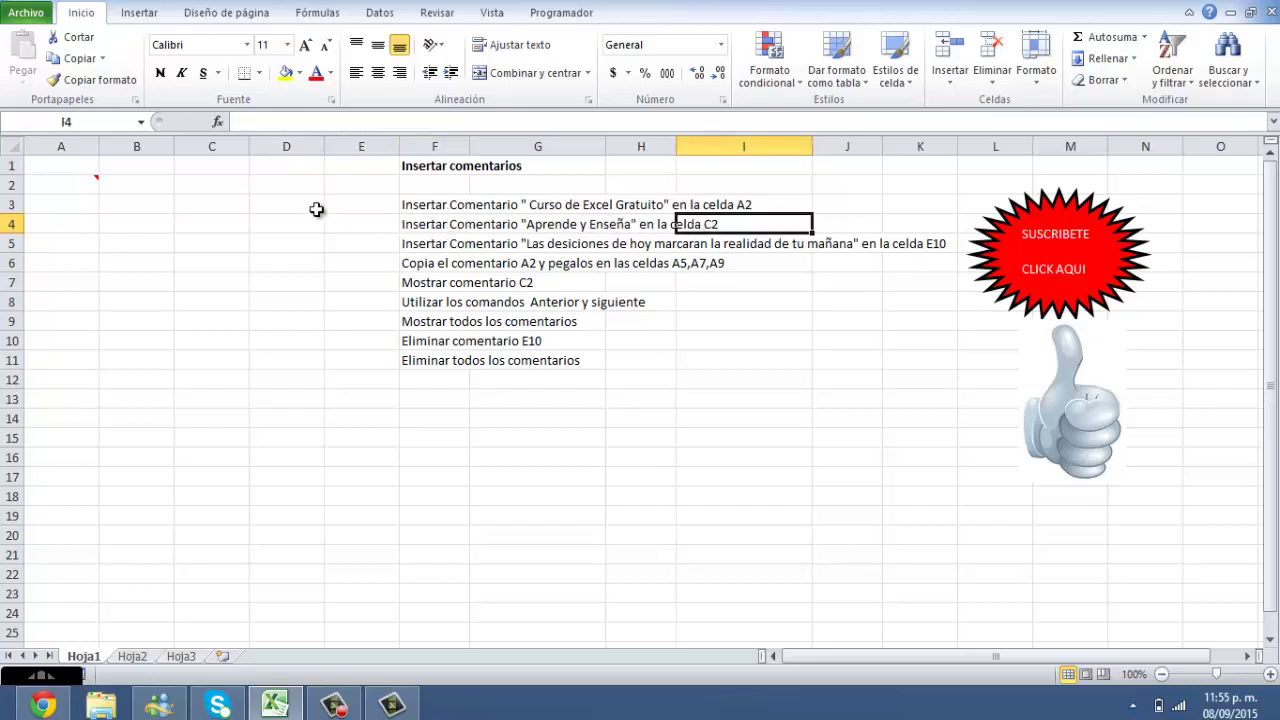
click(218, 182)
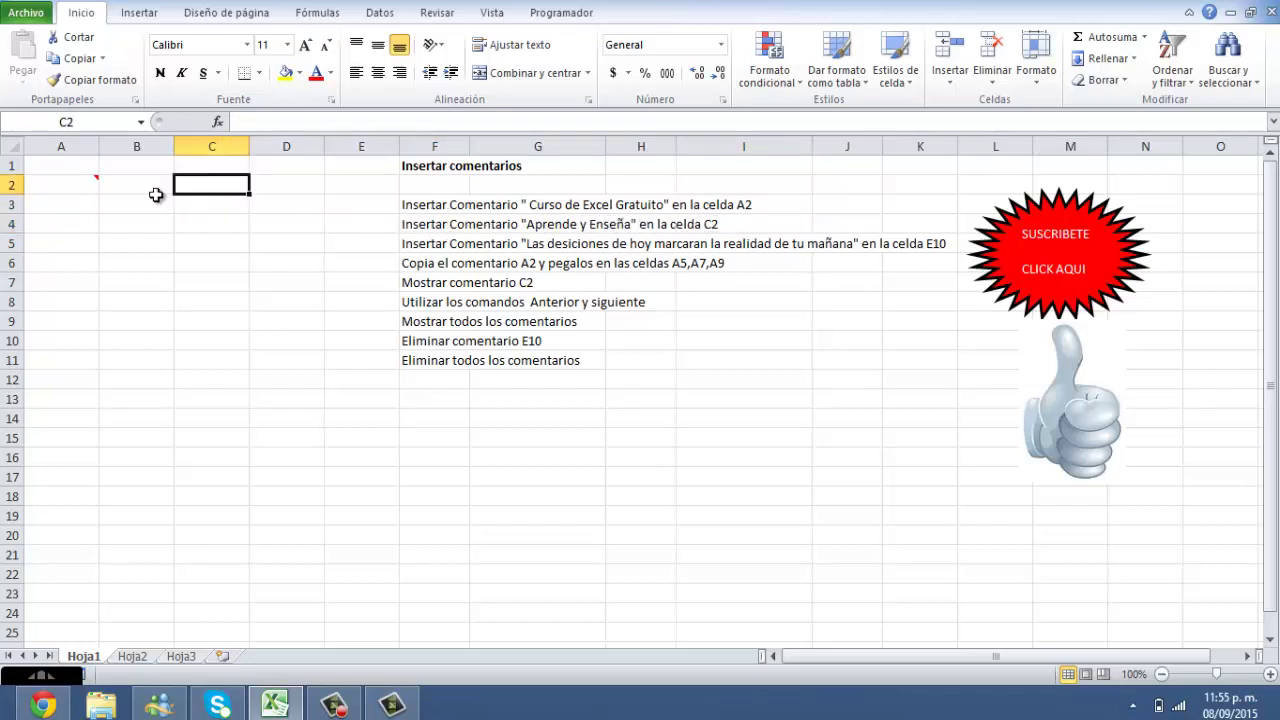
right_click(206, 182)
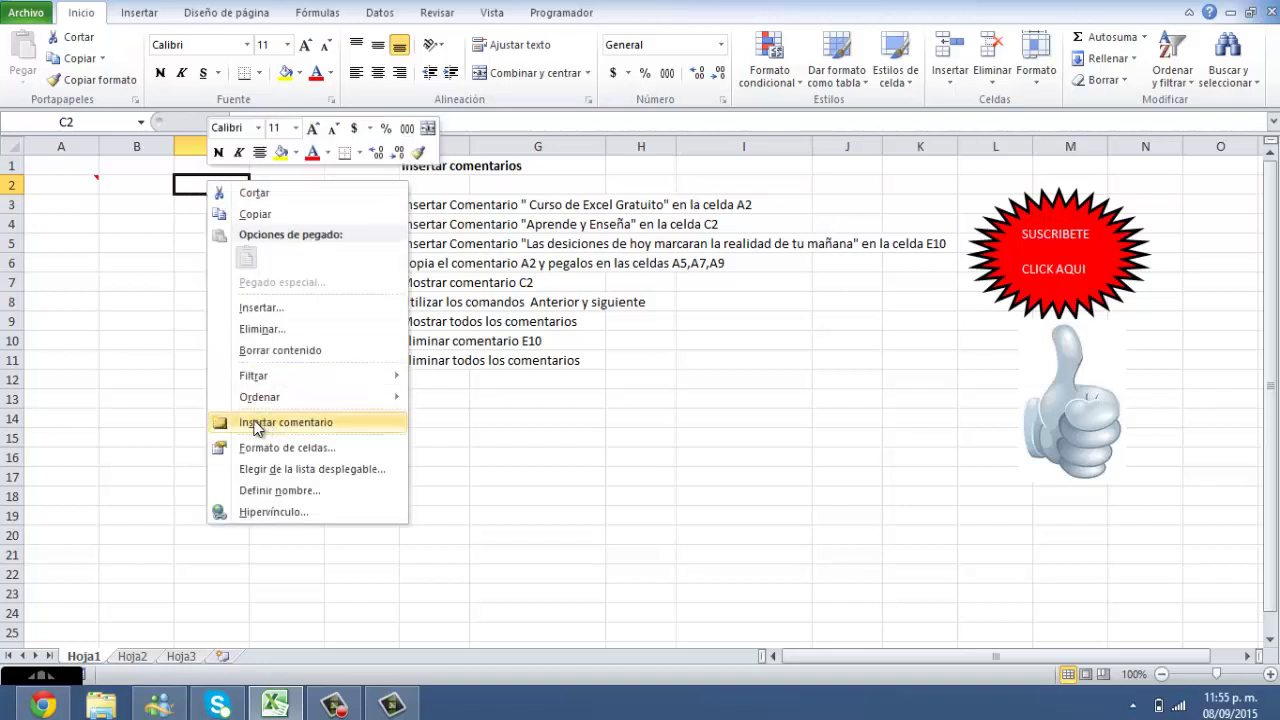
click(203, 325)
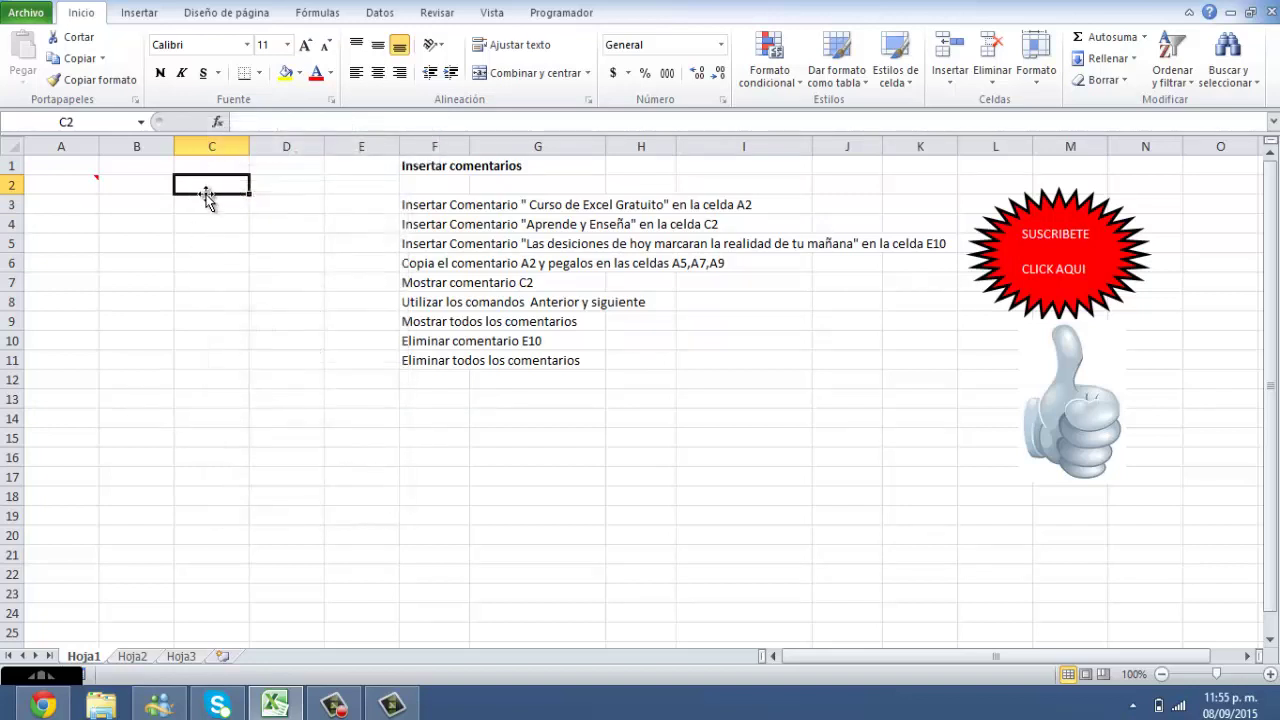
click(430, 14)
click(276, 70)
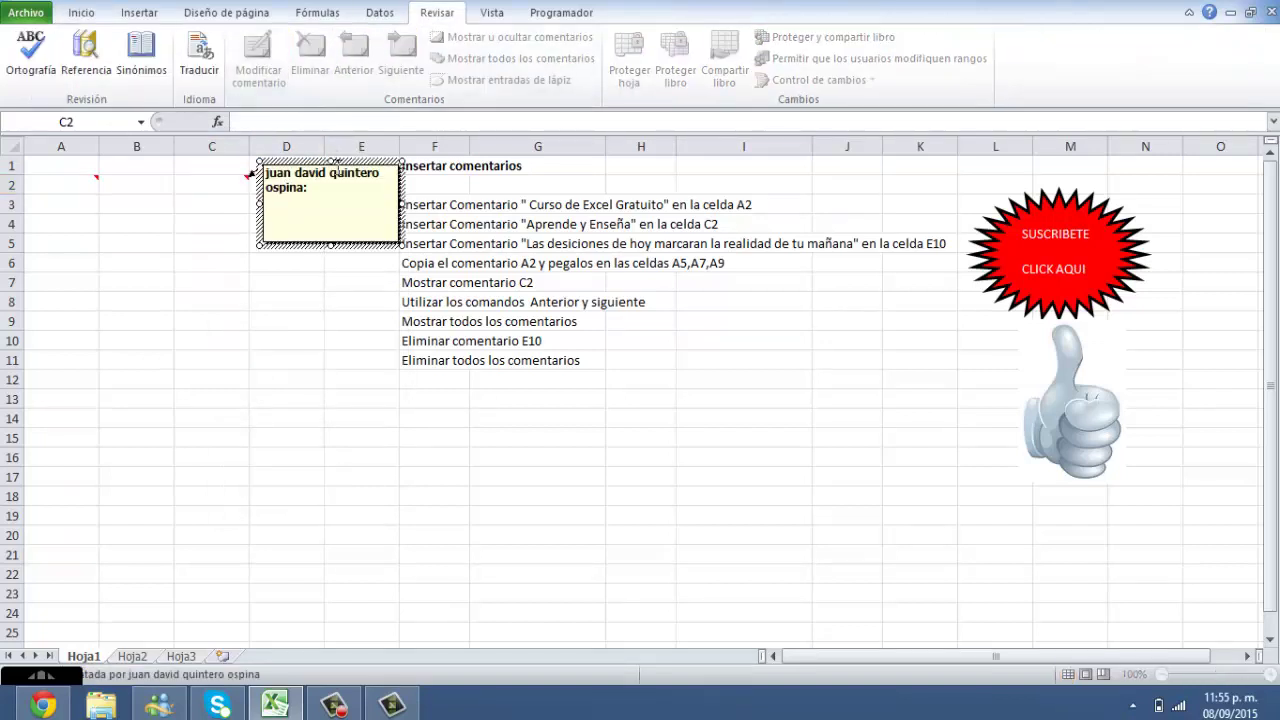
text(Aprende y )
text(Enseña)
click(322, 301)
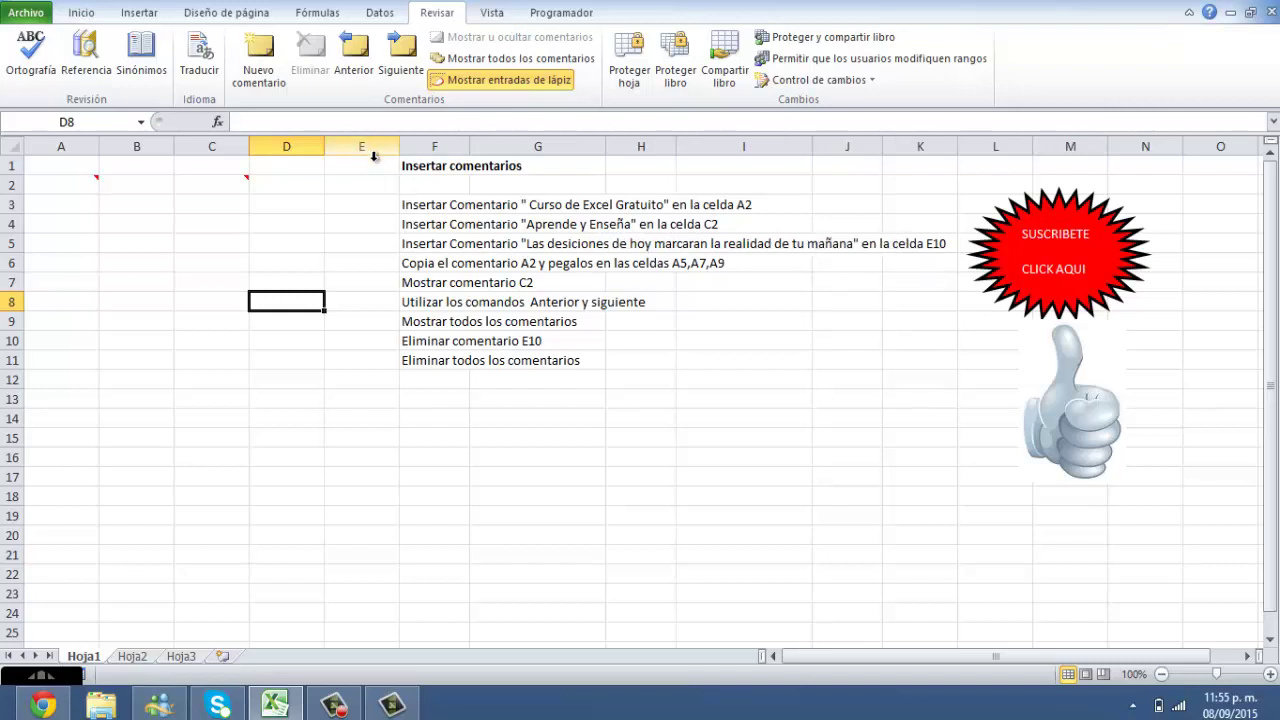
Insert a comment on E10 reading 'Las decisiones de hoy marcaran la realidad de tu mañana'.
click(370, 340)
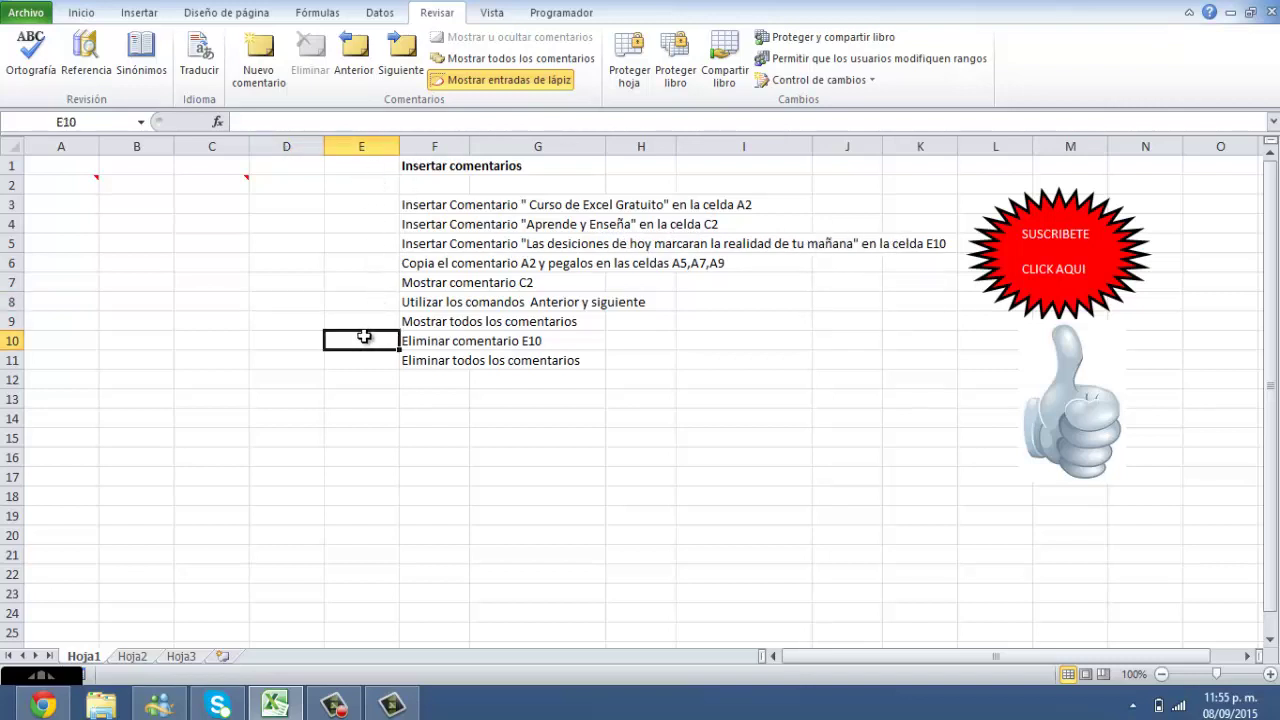
right_click(365, 343)
click(428, 571)
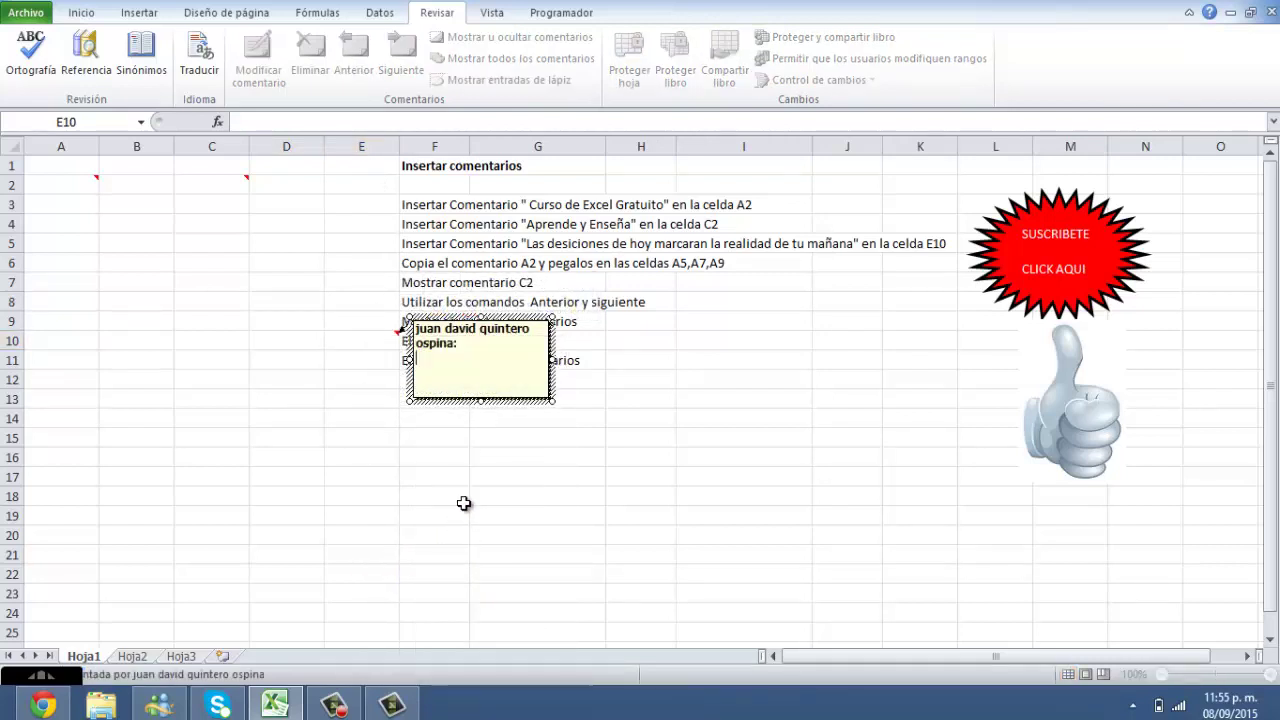
text(Las desicion)
key(BackSpace)
key(BackSpace)
key(BackSpace)
text(siciones de)
text( hoy marcaran )
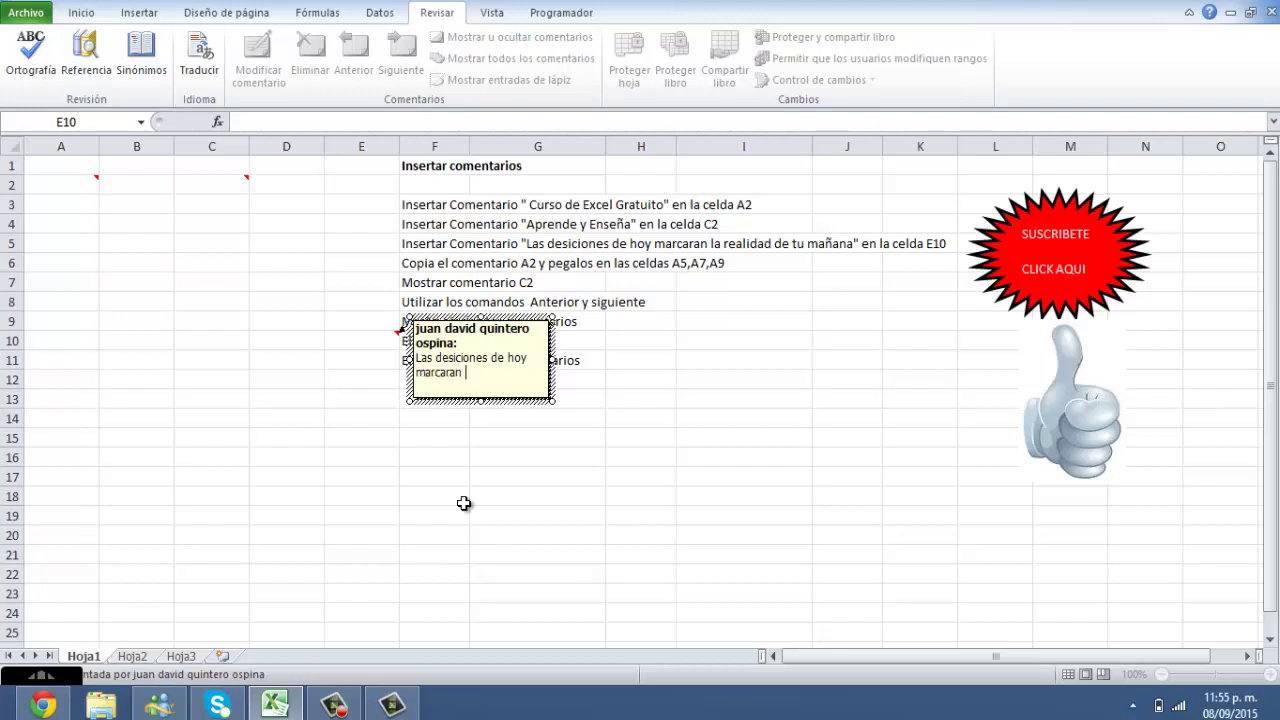
text(la realida)
text(d de tu m)
text(añana)
Correct the misspelled word 'desiciones' inside the E10 comment.
click(459, 358)
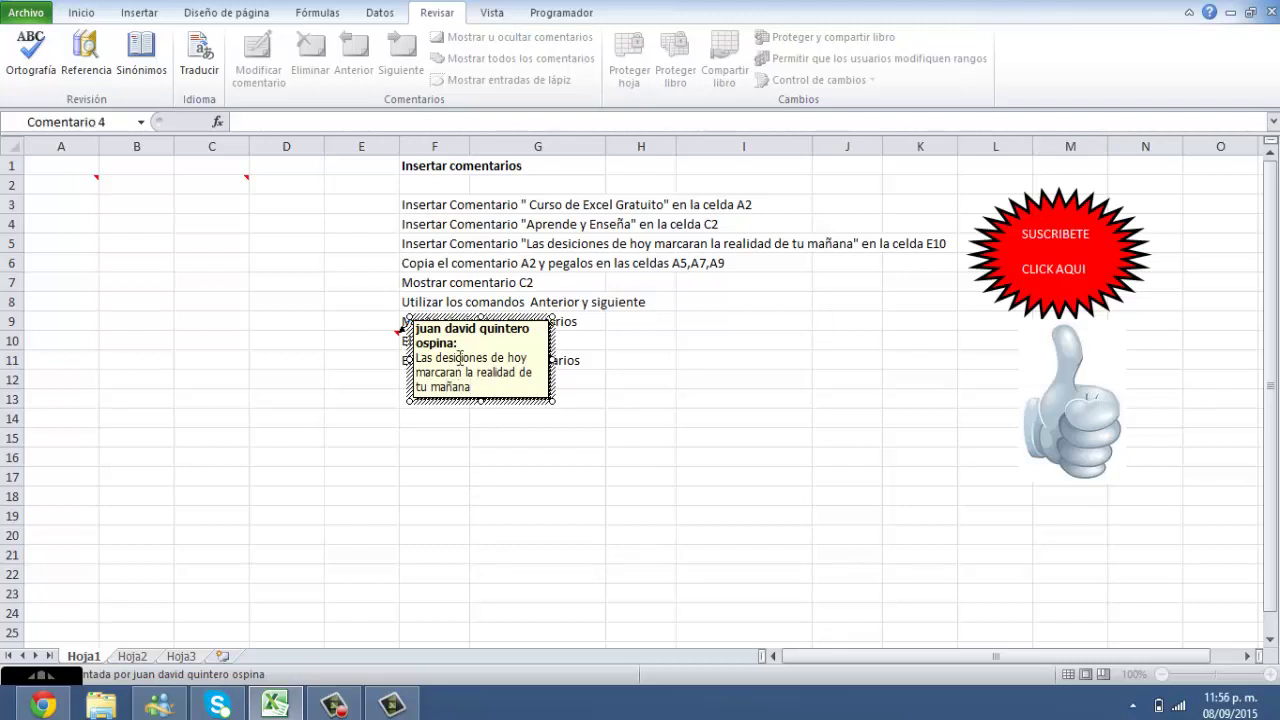
key(shift+Right)
key(shift+Right)
key(shift+Right)
text(cis)
text(c)
key(BackSpace)
text(si)
Finish the E10 comment and change 'desiciones' to 'decisiones' in the F5 instruction.
click(450, 244)
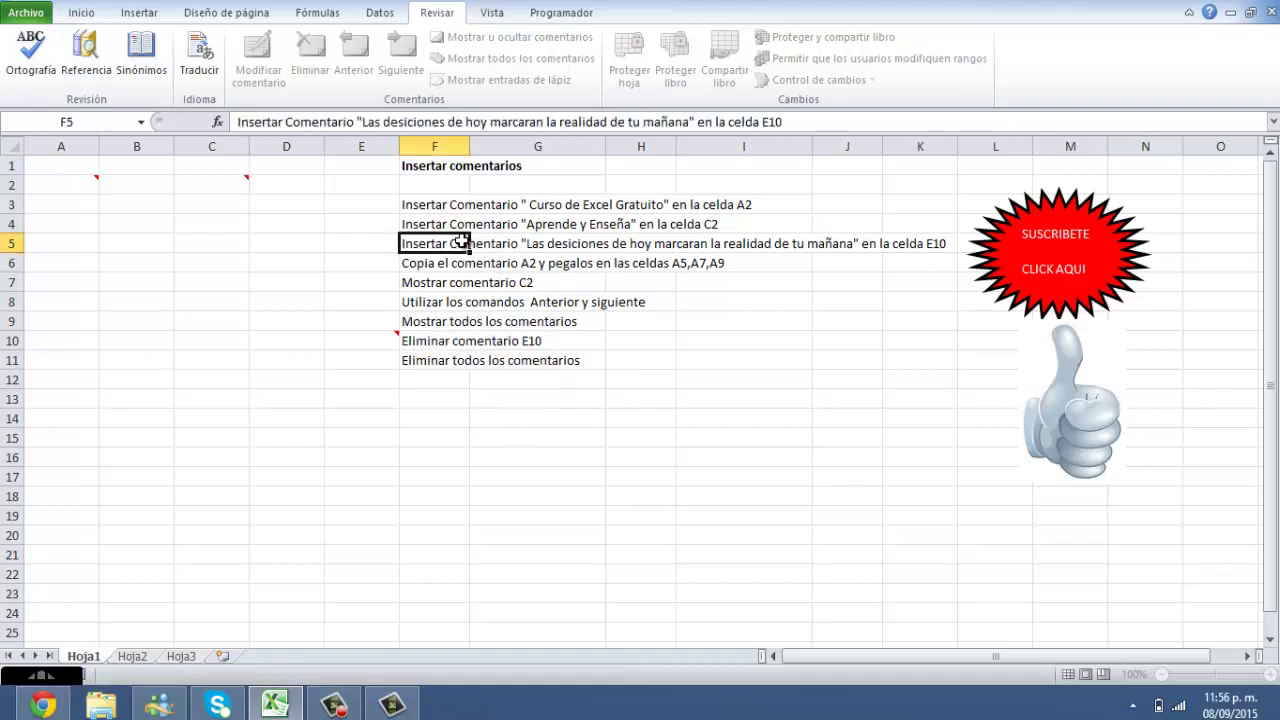
click(403, 121)
key(BackSpace)
text(c)
key(Delete)
text(s)
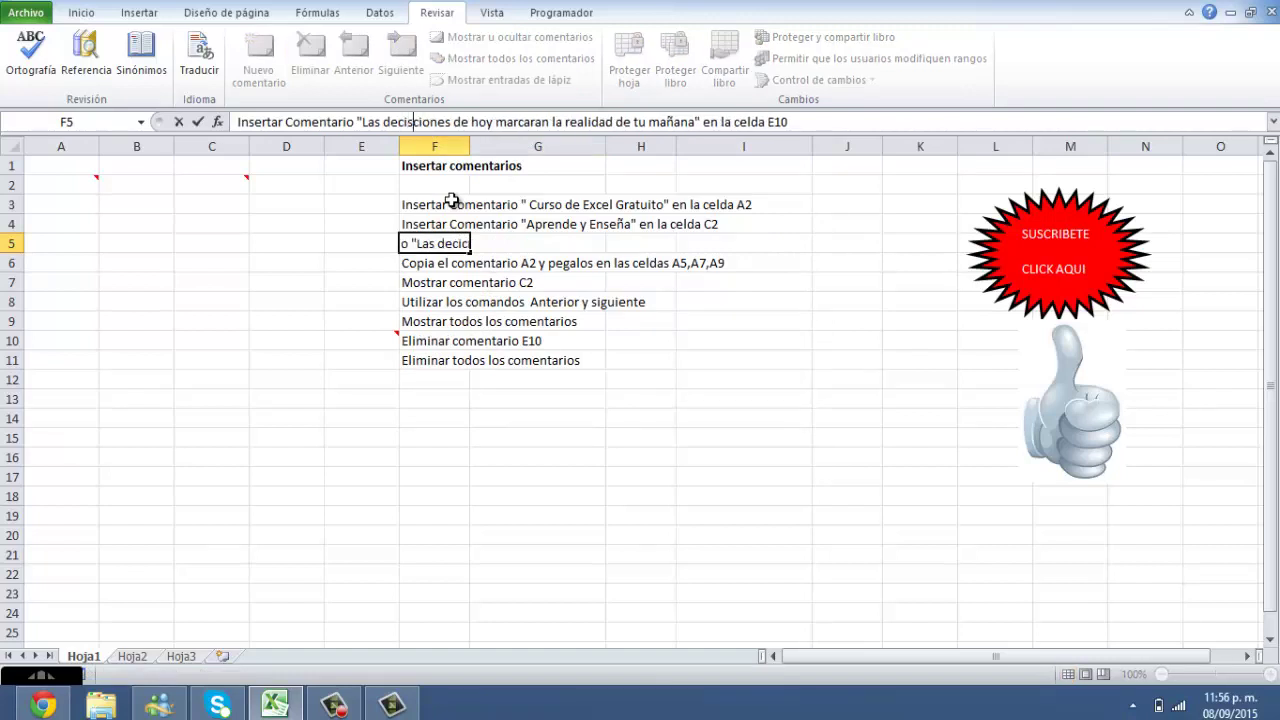
click(513, 375)
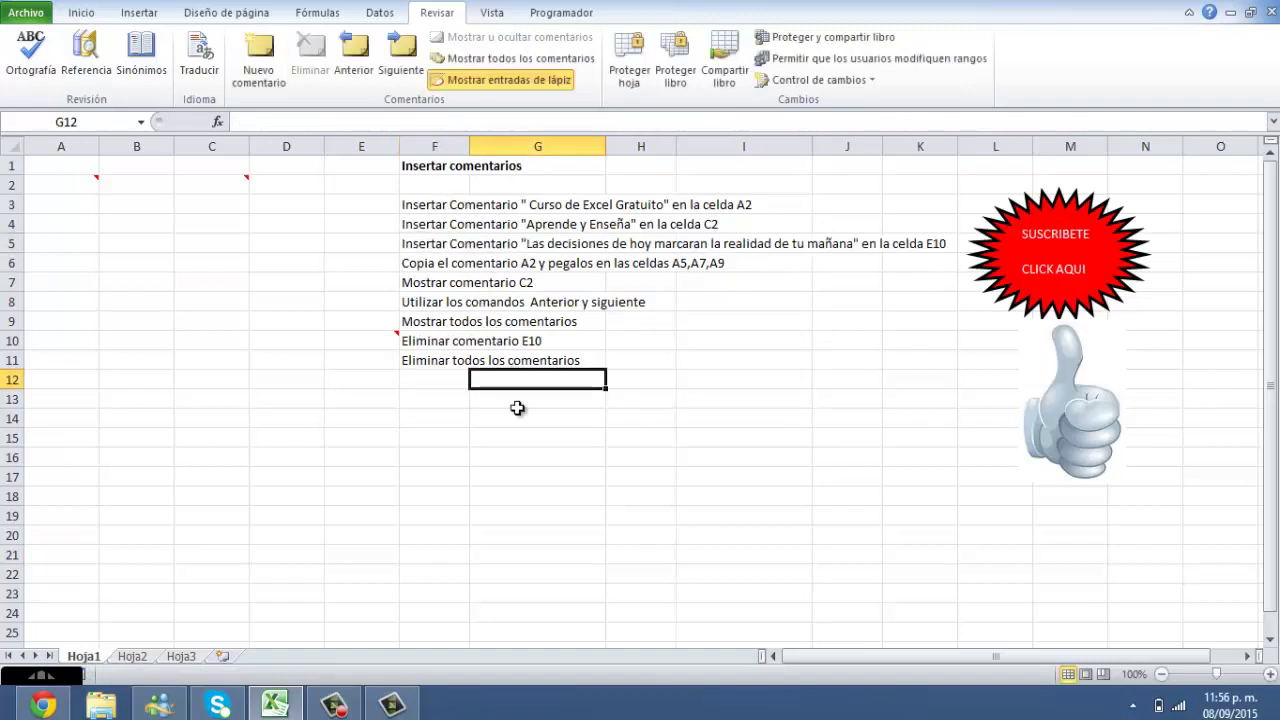
Check the E10 comment, then select the copy-comment instruction in F6.
click(355, 340)
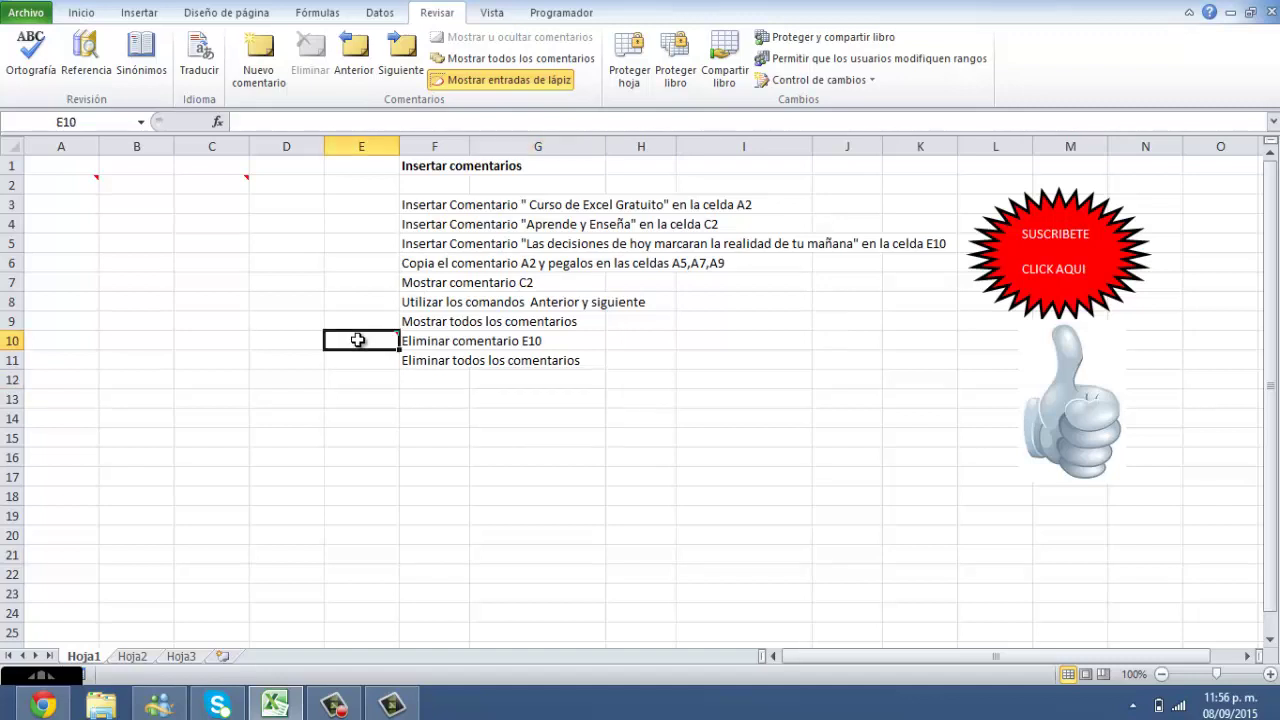
click(417, 477)
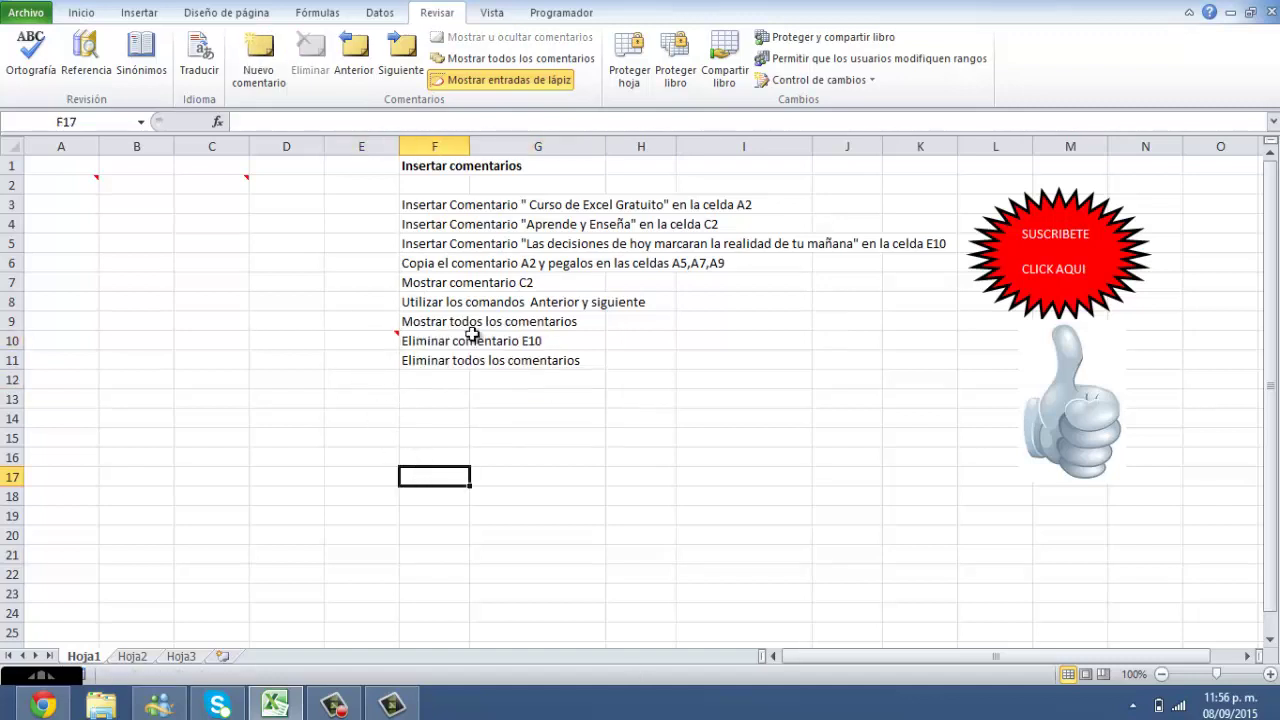
click(418, 265)
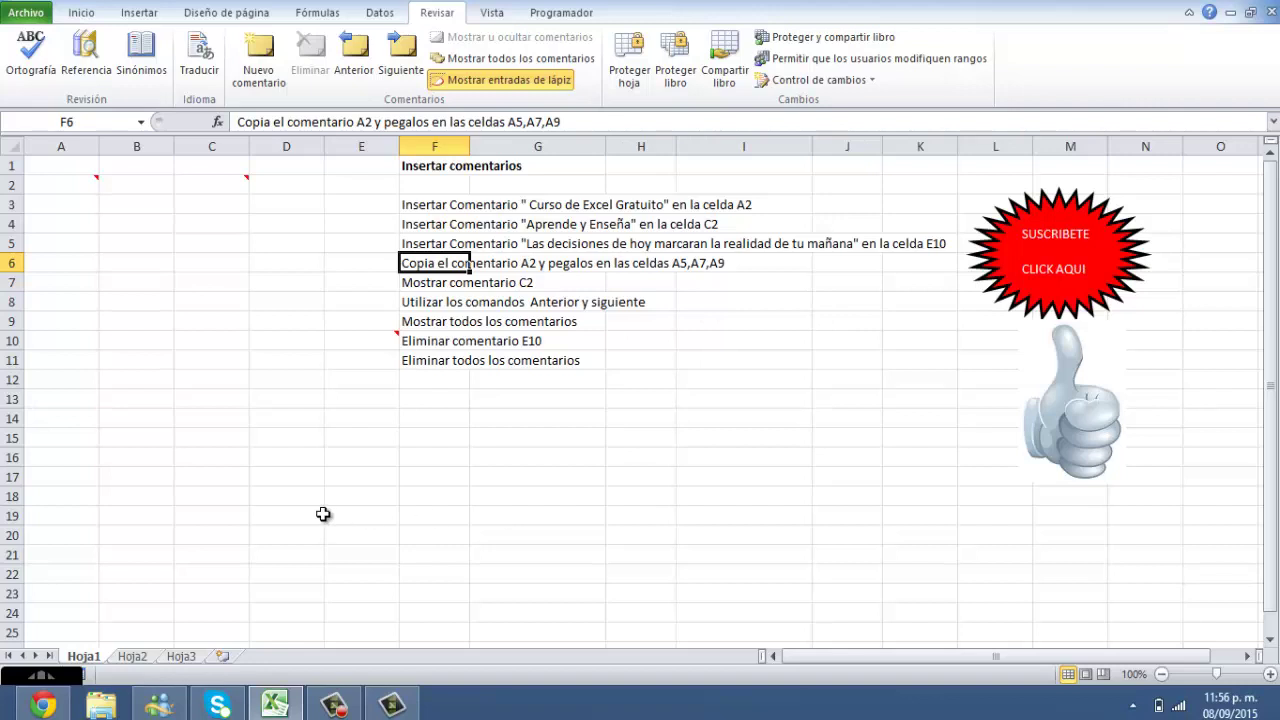
Copy cell A2 together with its comment.
click(70, 188)
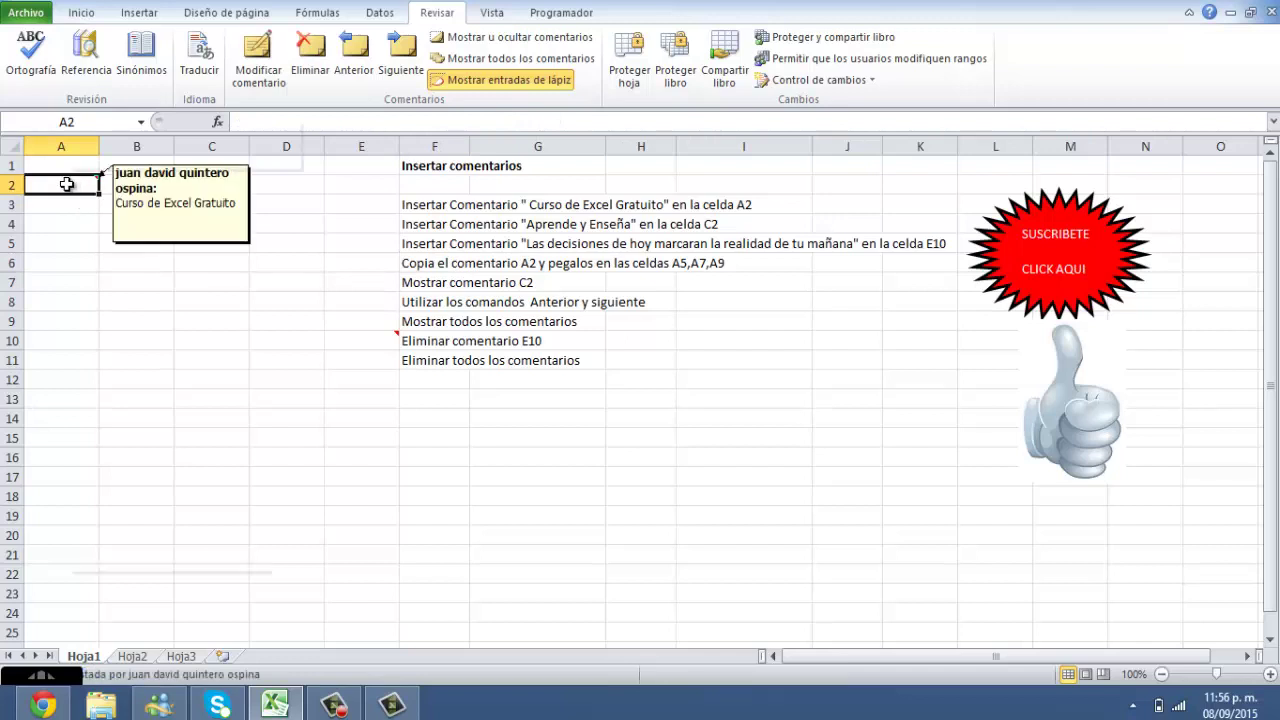
right_click(67, 184)
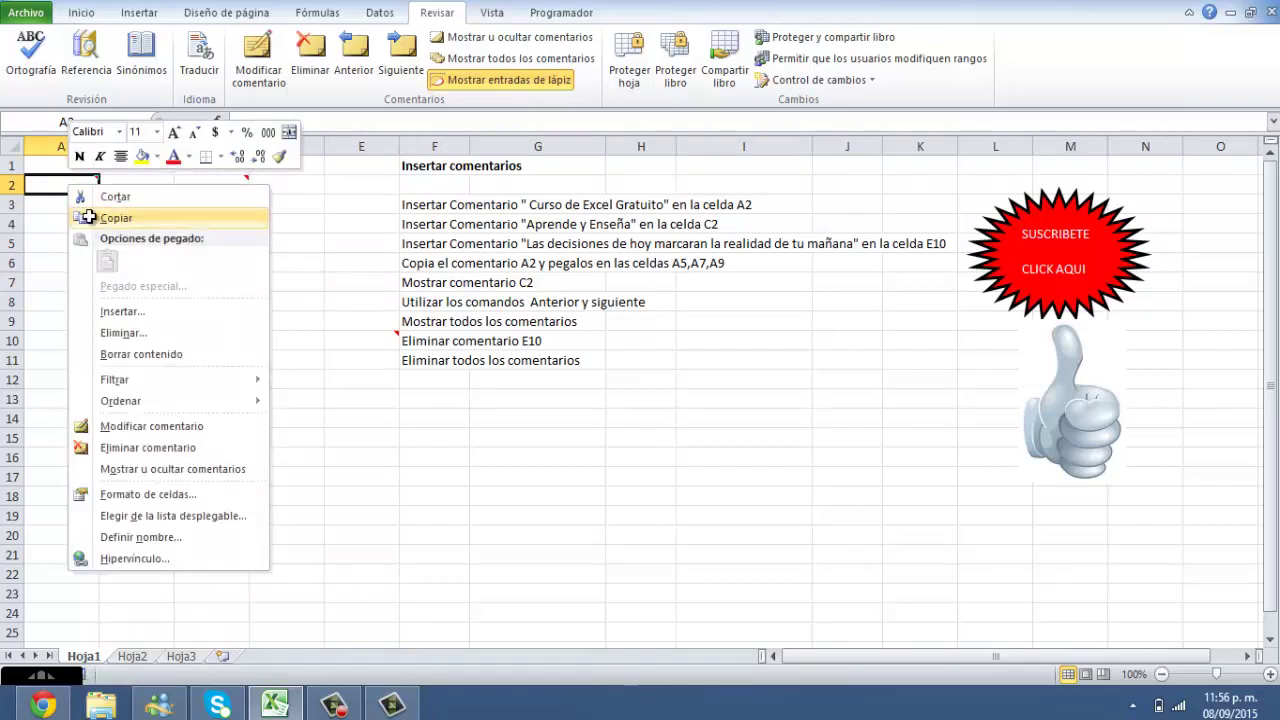
click(89, 217)
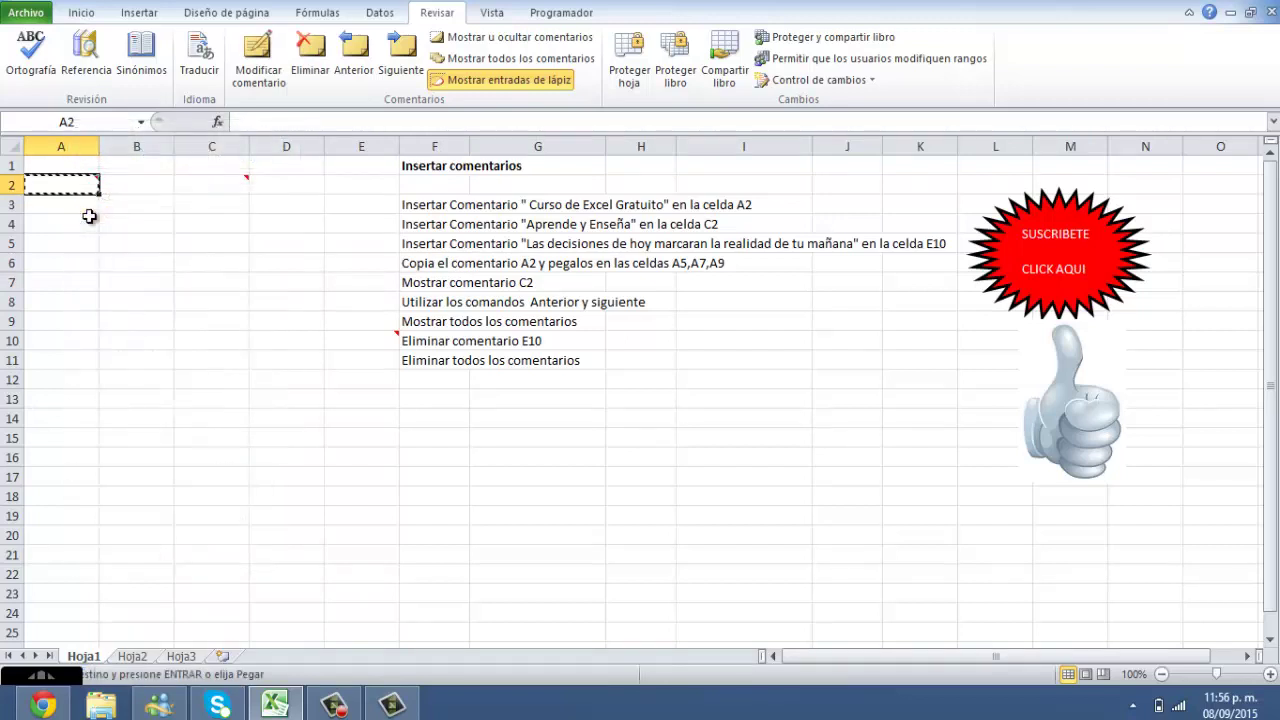
click(82, 13)
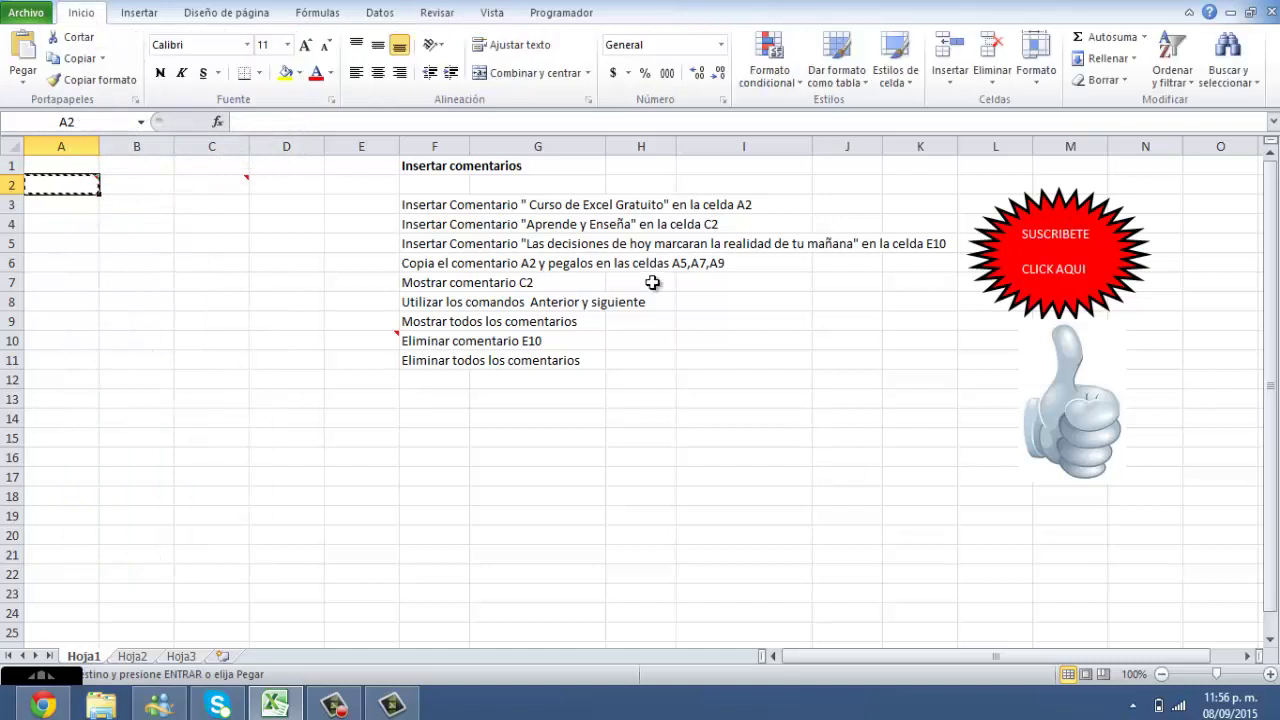
Paste only the comments into A5, A7 and A9 with Pegado especial > Comentarios.
click(57, 250)
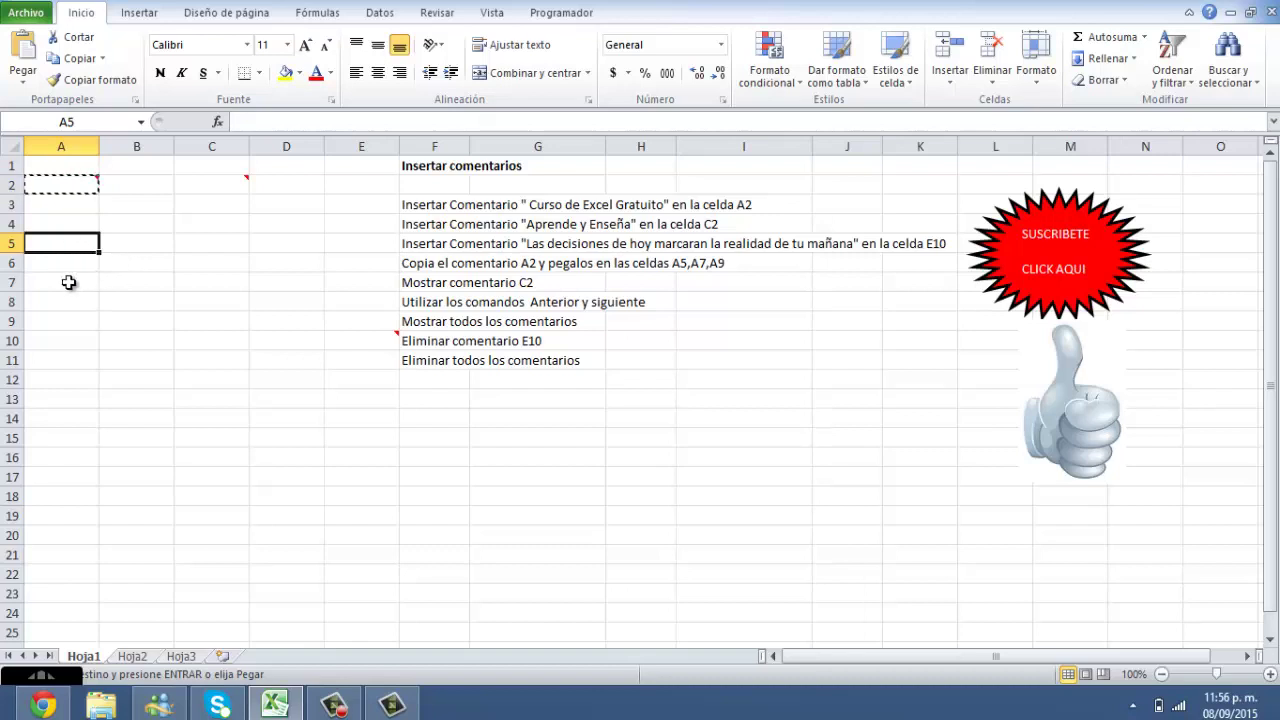
ctrl+click(68, 282)
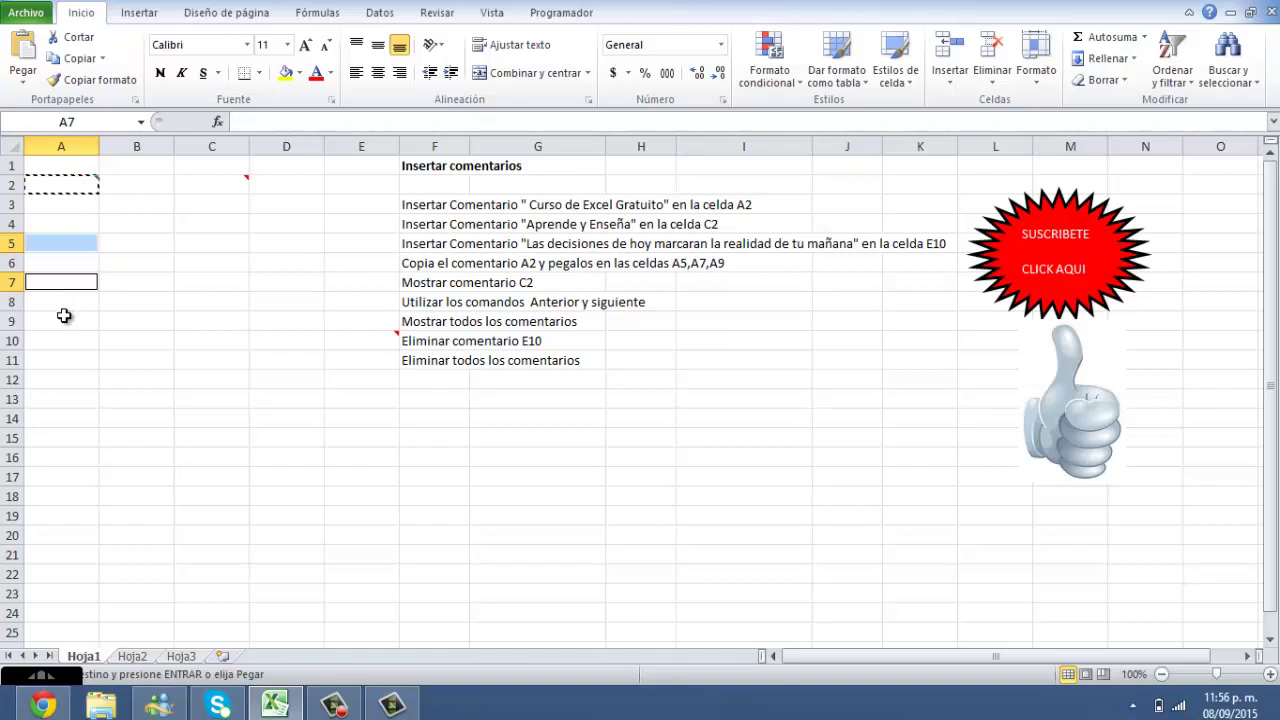
ctrl+click(63, 316)
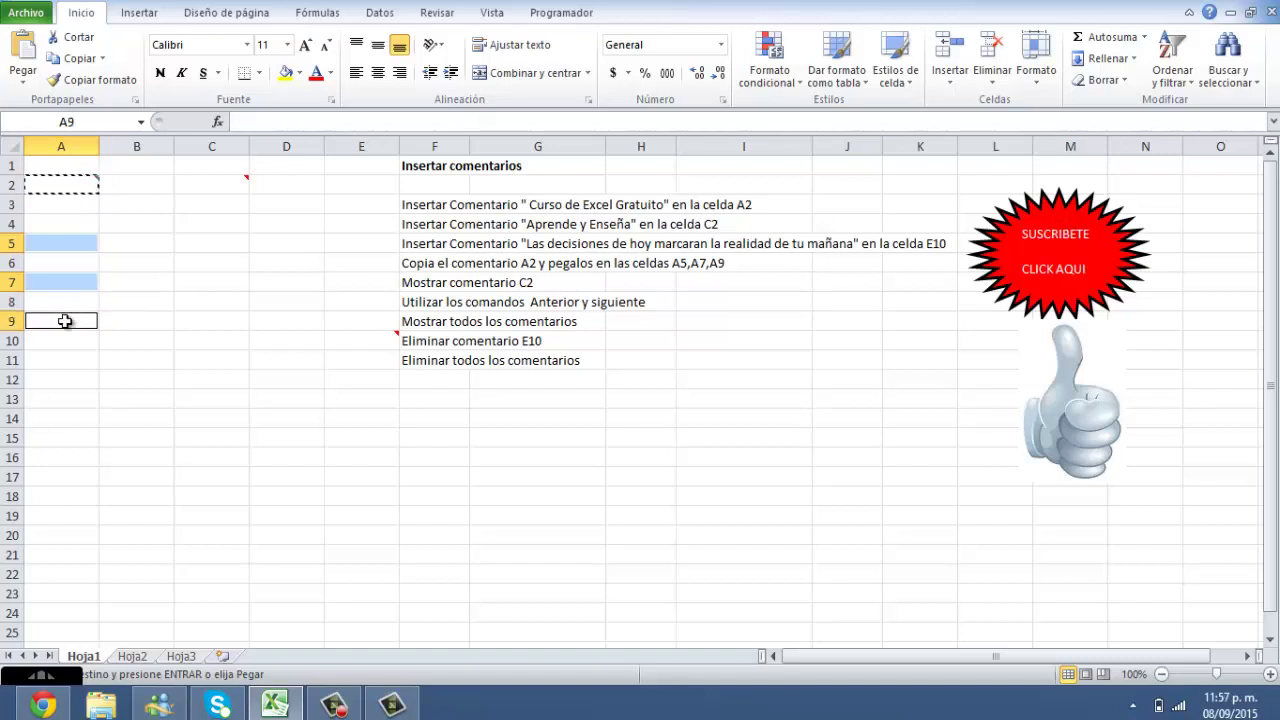
right_click(65, 318)
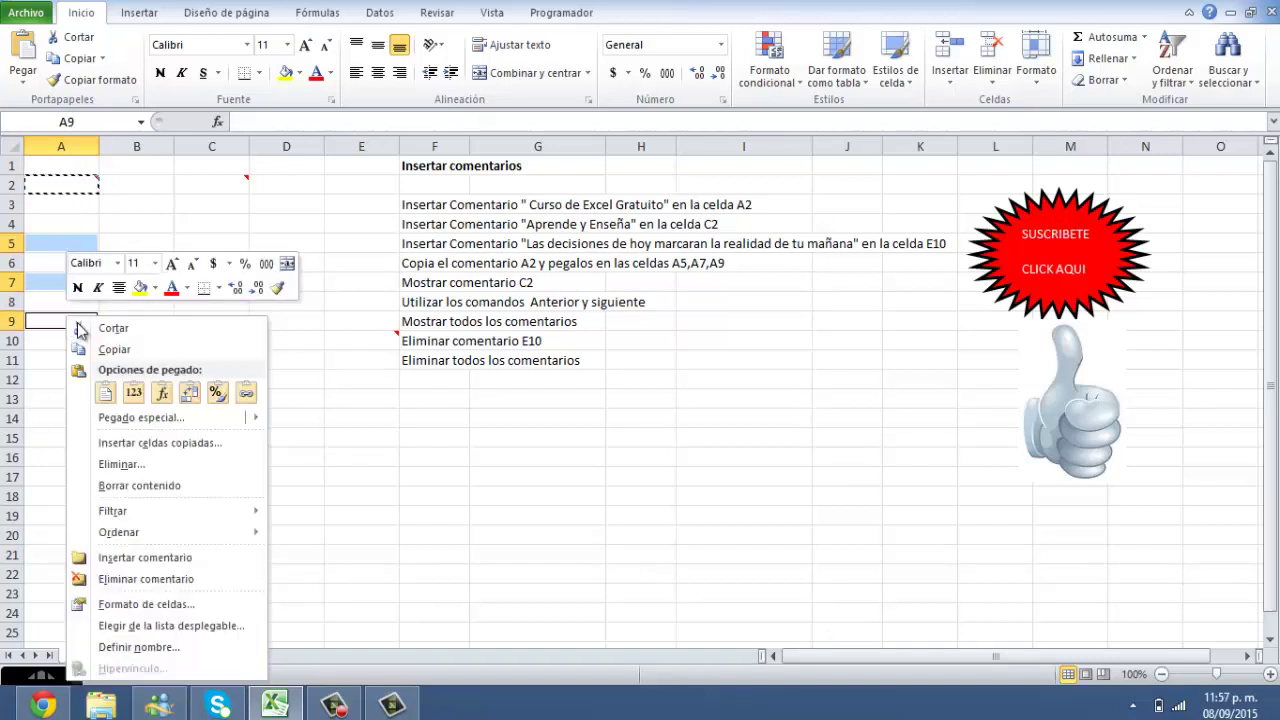
click(168, 420)
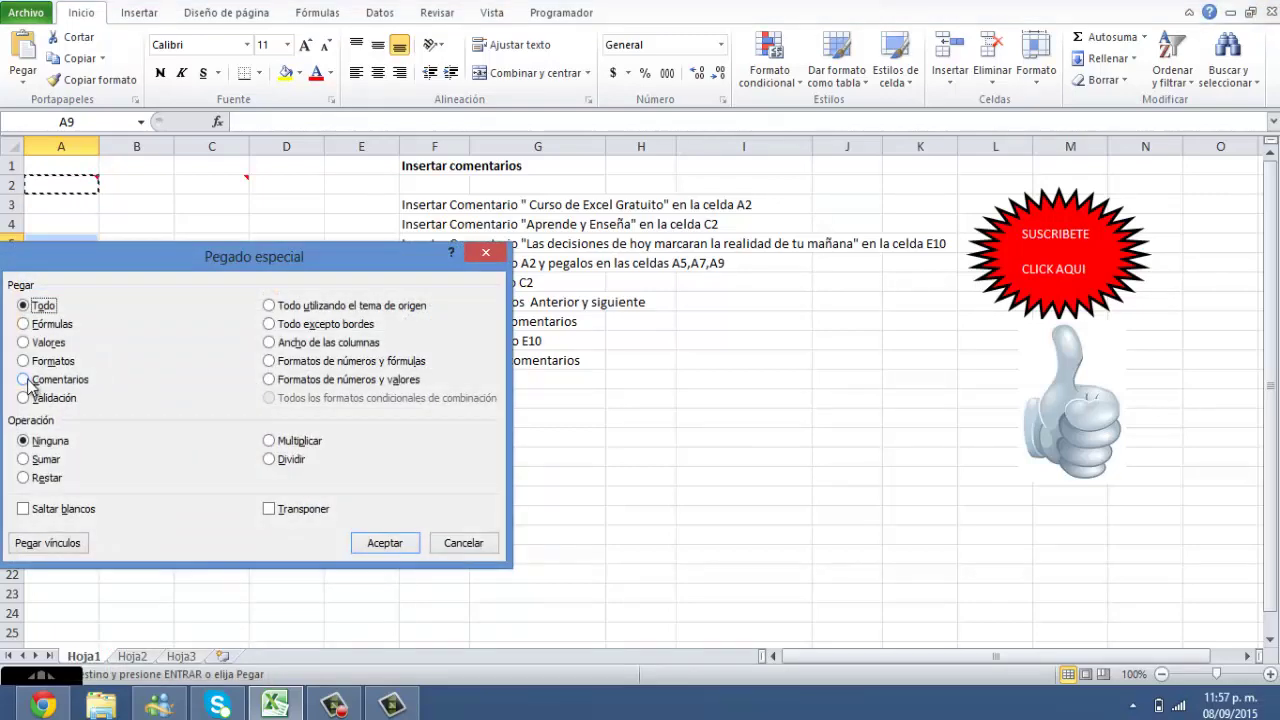
click(45, 381)
click(375, 544)
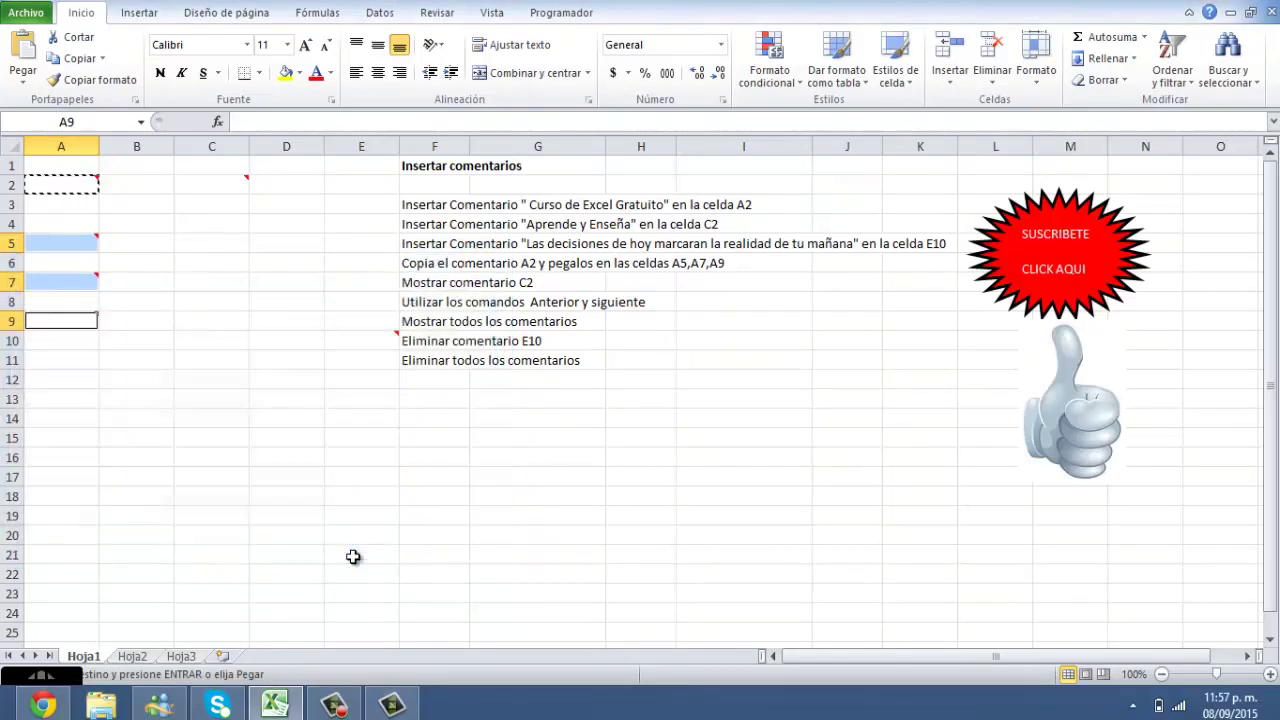
Deselect the pasted cells, review instruction F6, and reselect cell A2.
click(63, 437)
mouse_move(66, 254)
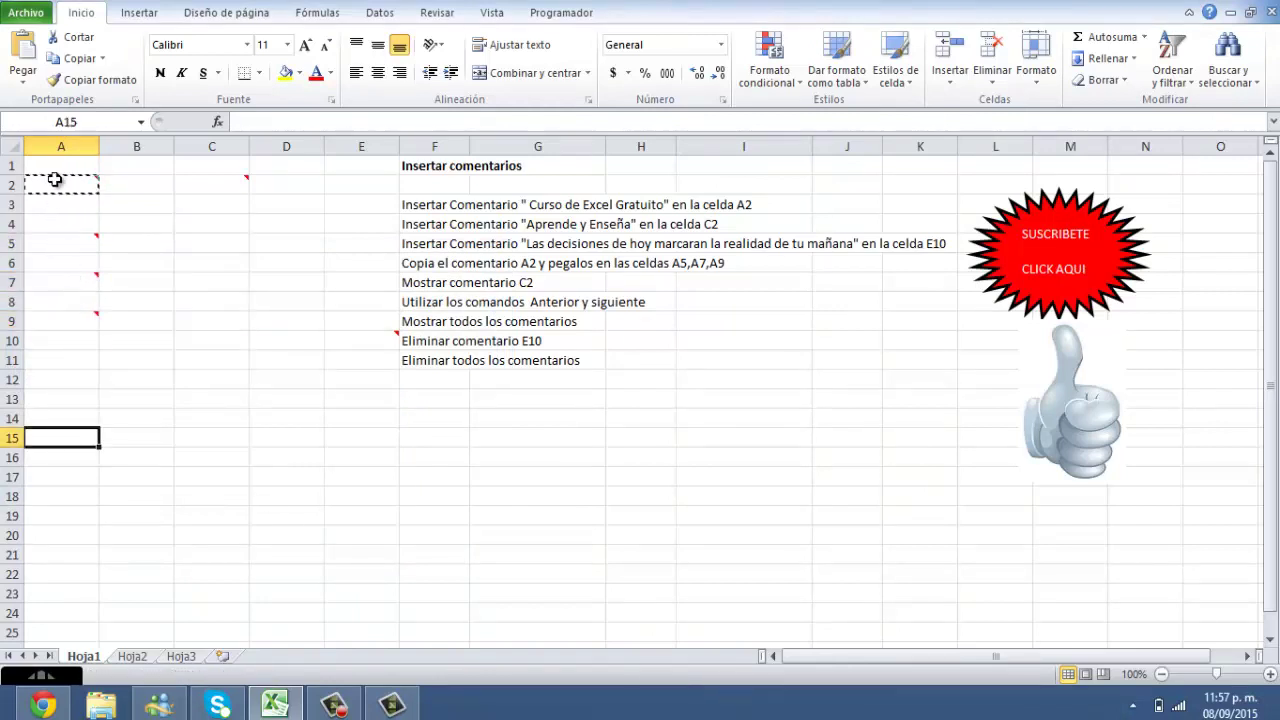
click(450, 396)
click(422, 264)
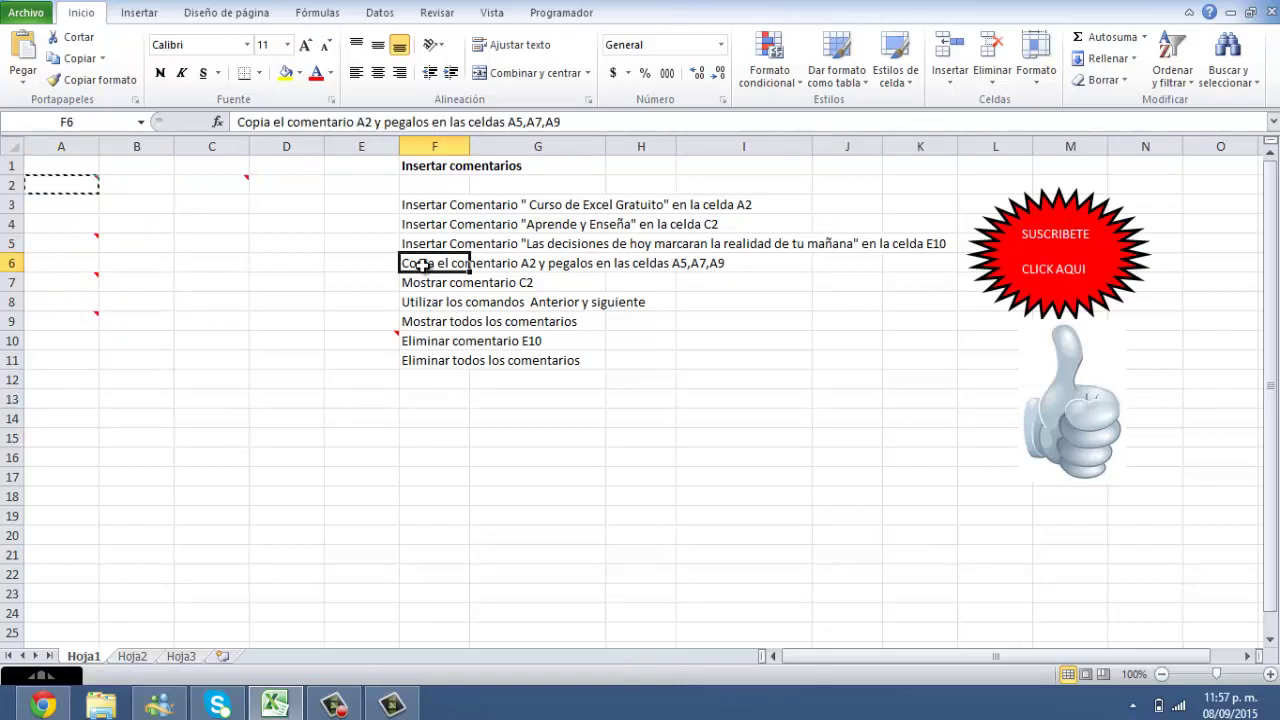
click(417, 283)
click(292, 500)
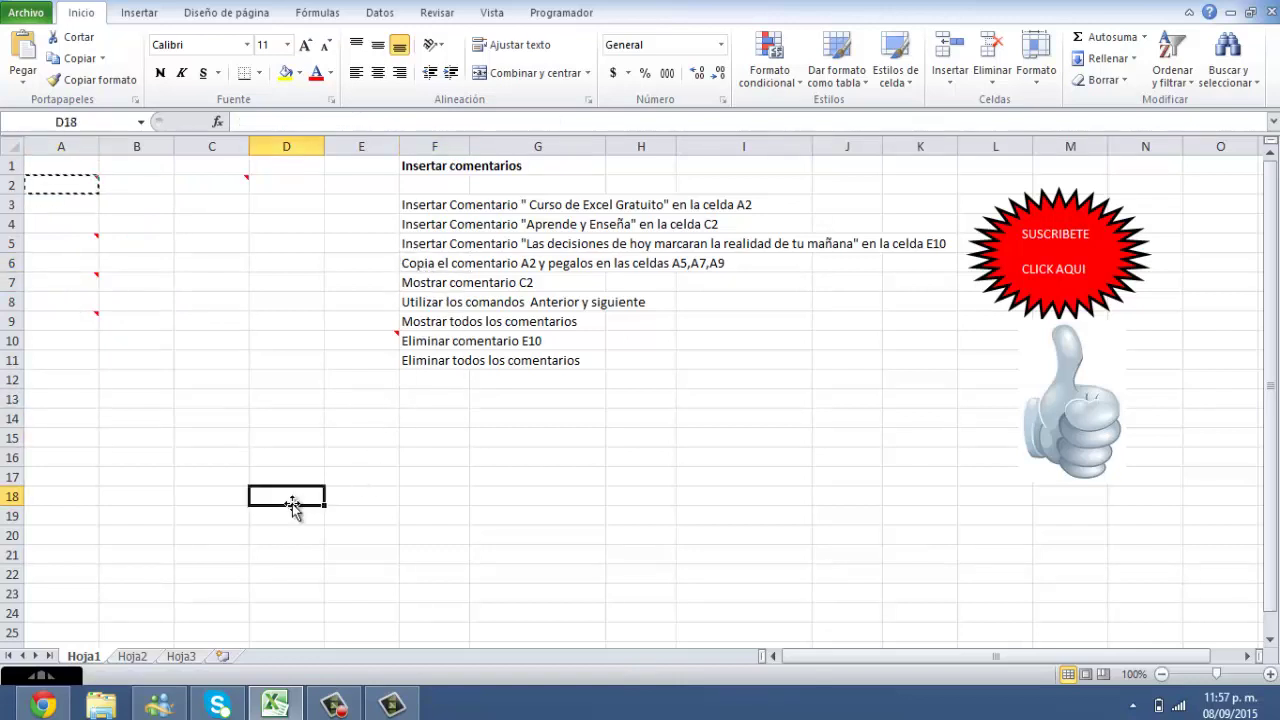
click(72, 181)
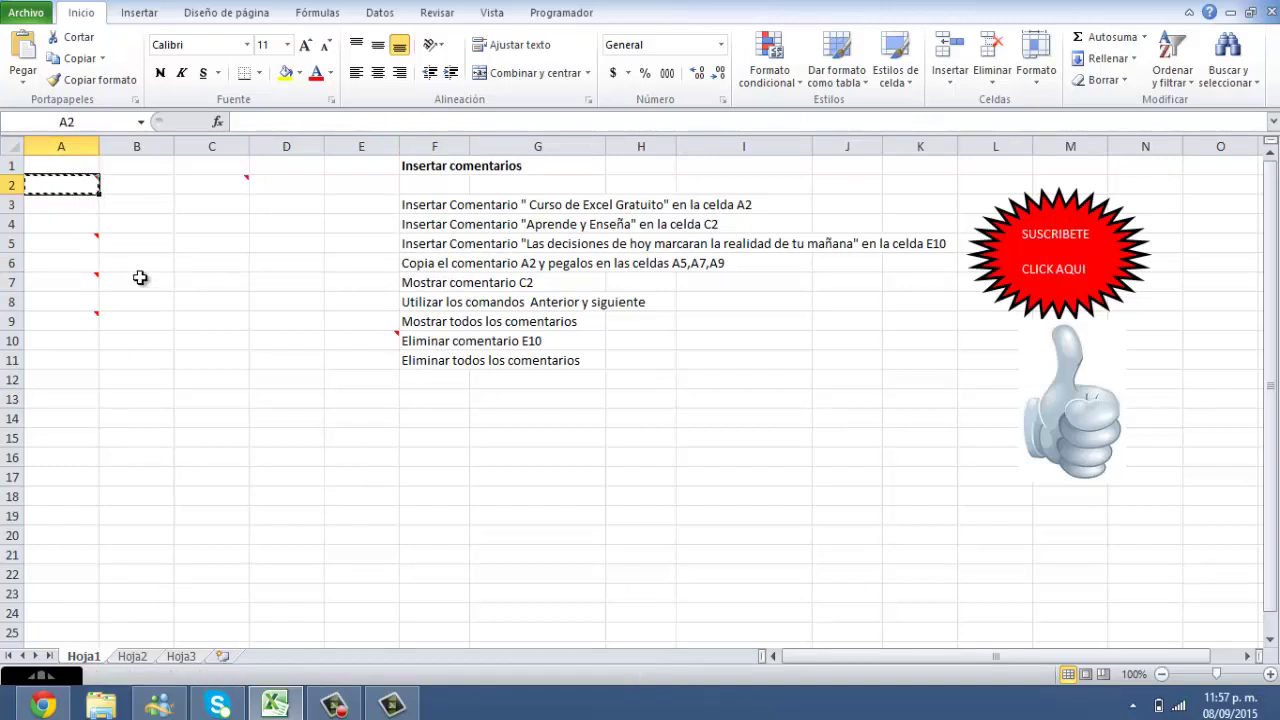
Pin the A2 comment visible with Mostrar u ocultar comentarios.
click(447, 14)
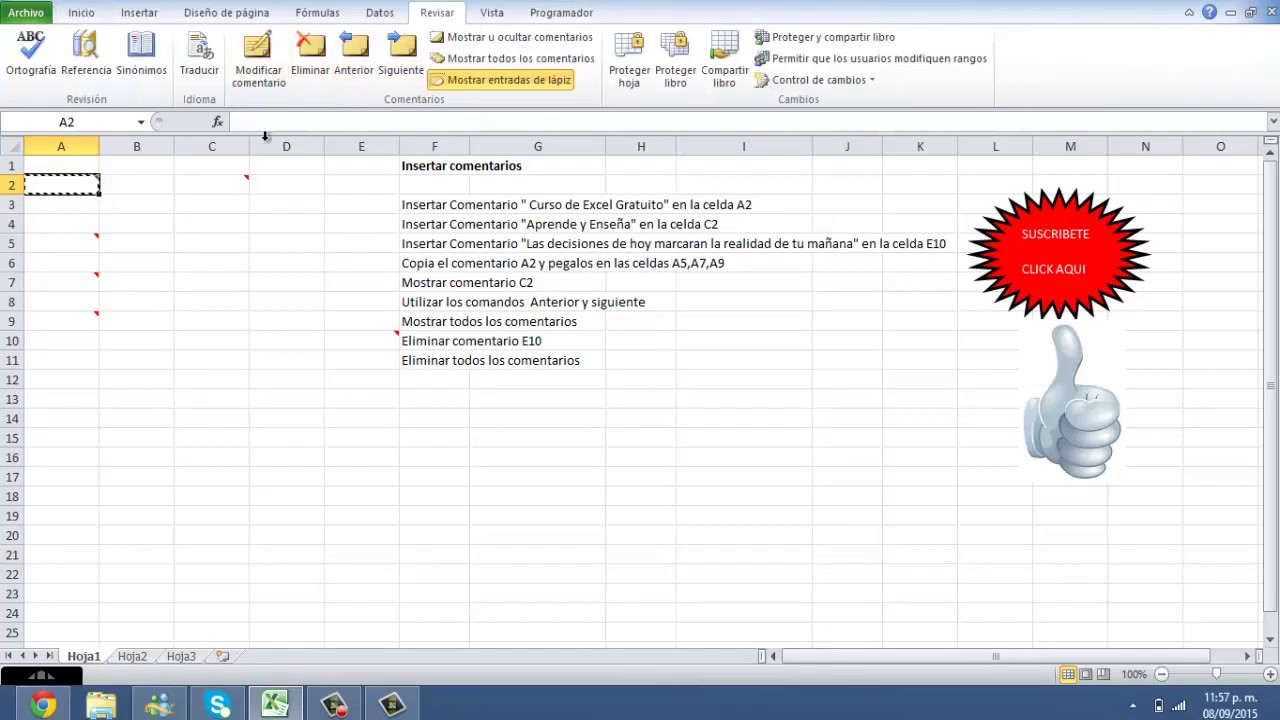
click(487, 37)
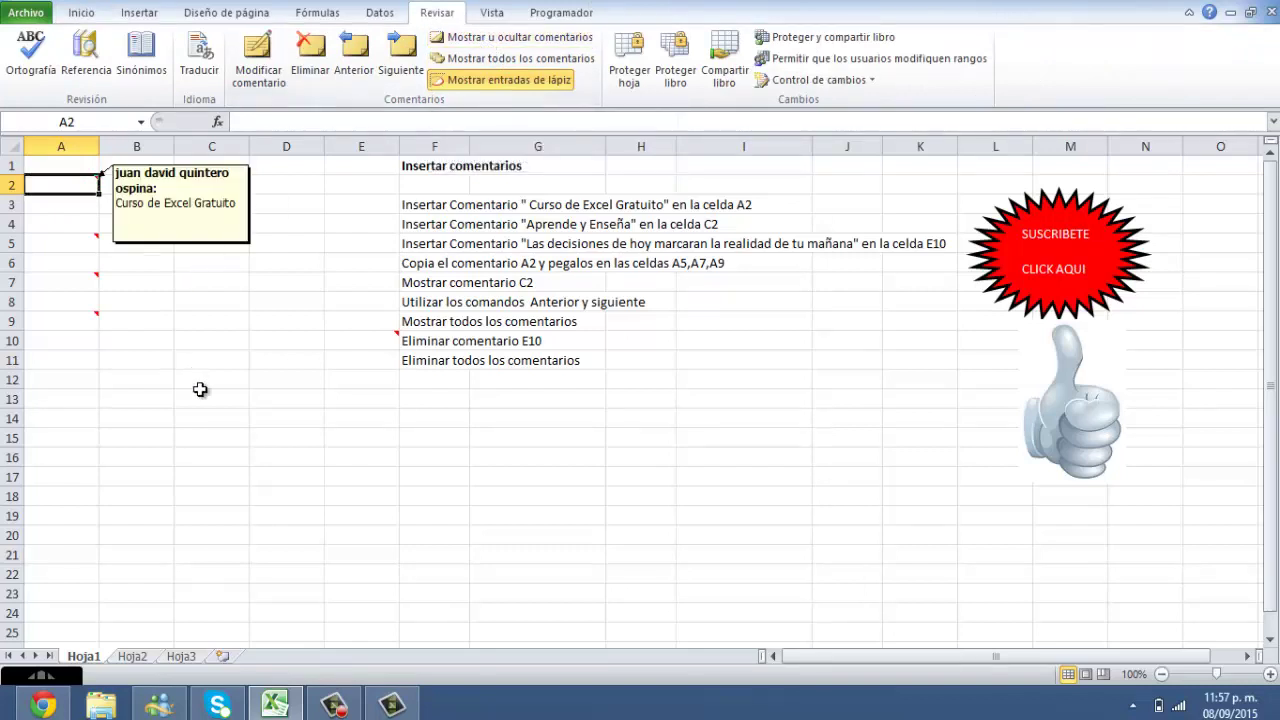
click(205, 456)
Check that the A2 note stays shown and read the instruction in F8.
click(314, 519)
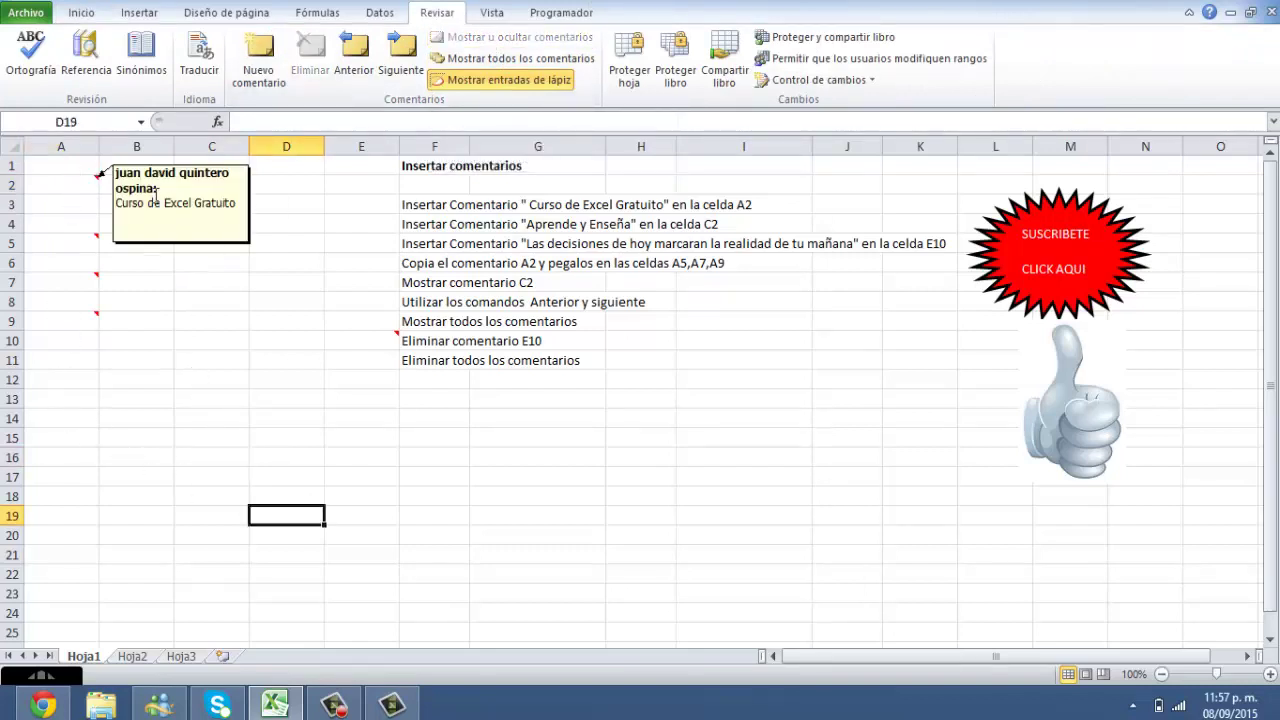
drag(345, 496, 340, 478)
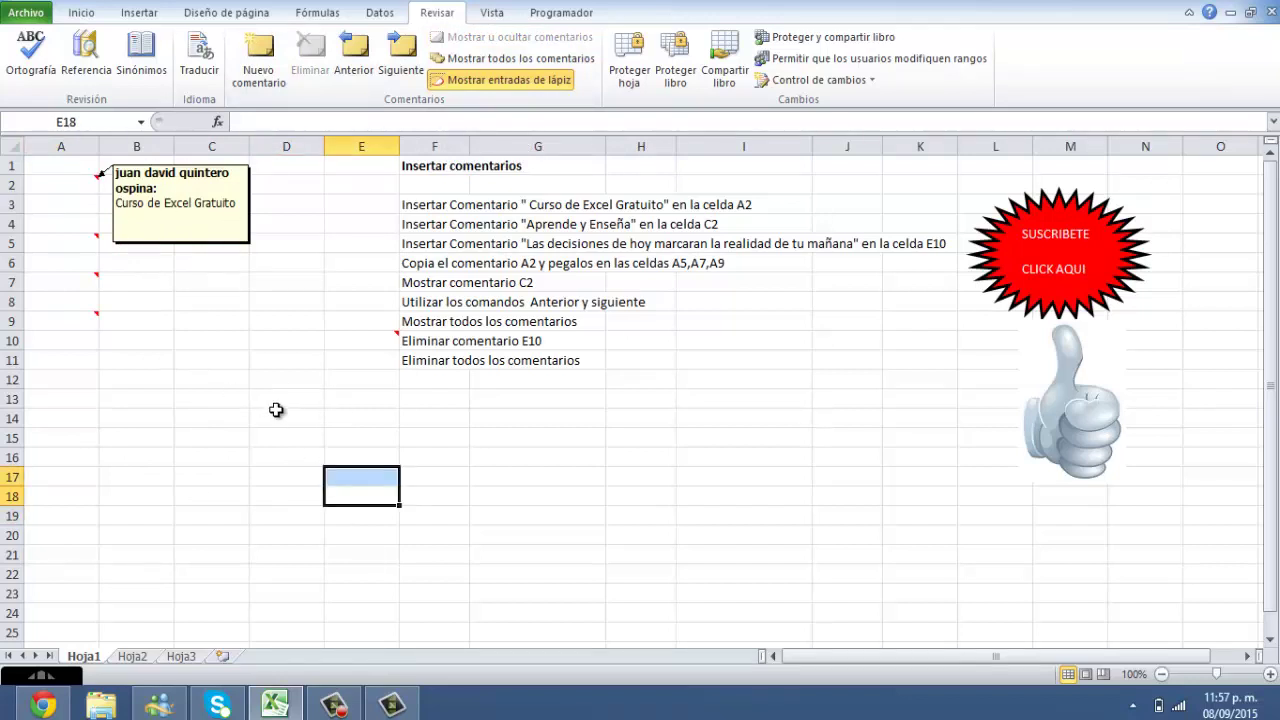
click(474, 533)
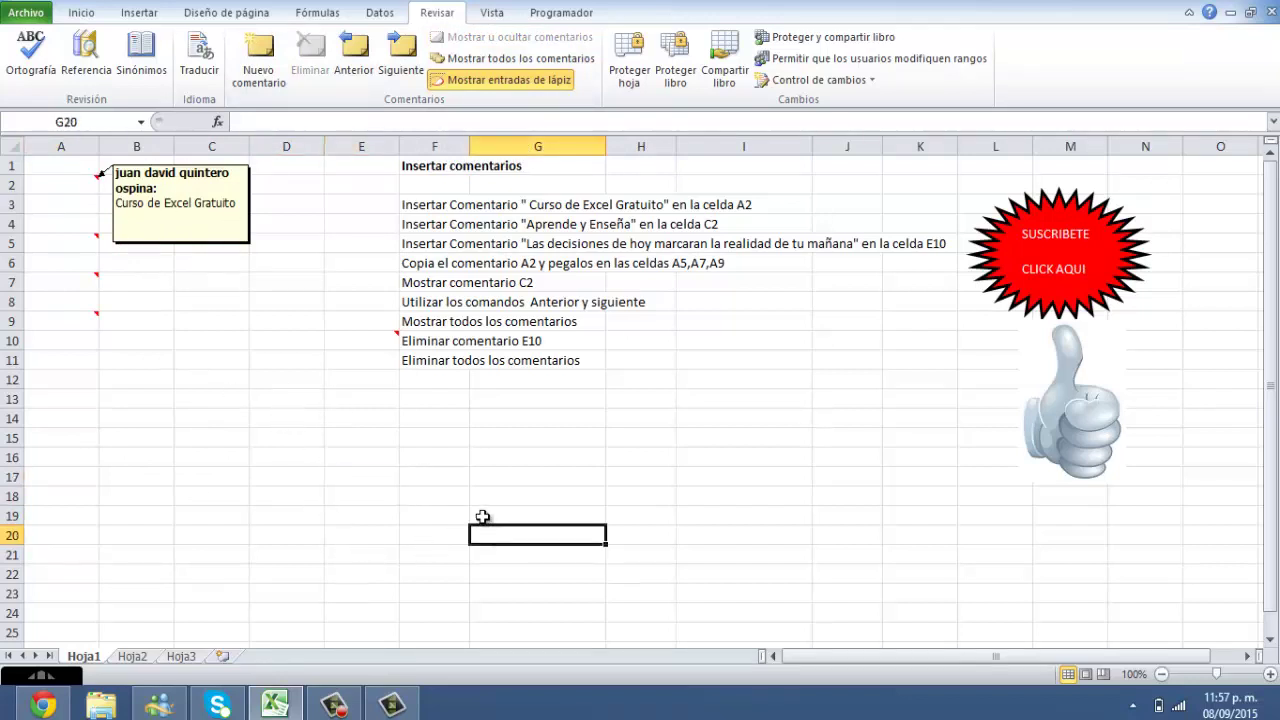
click(411, 304)
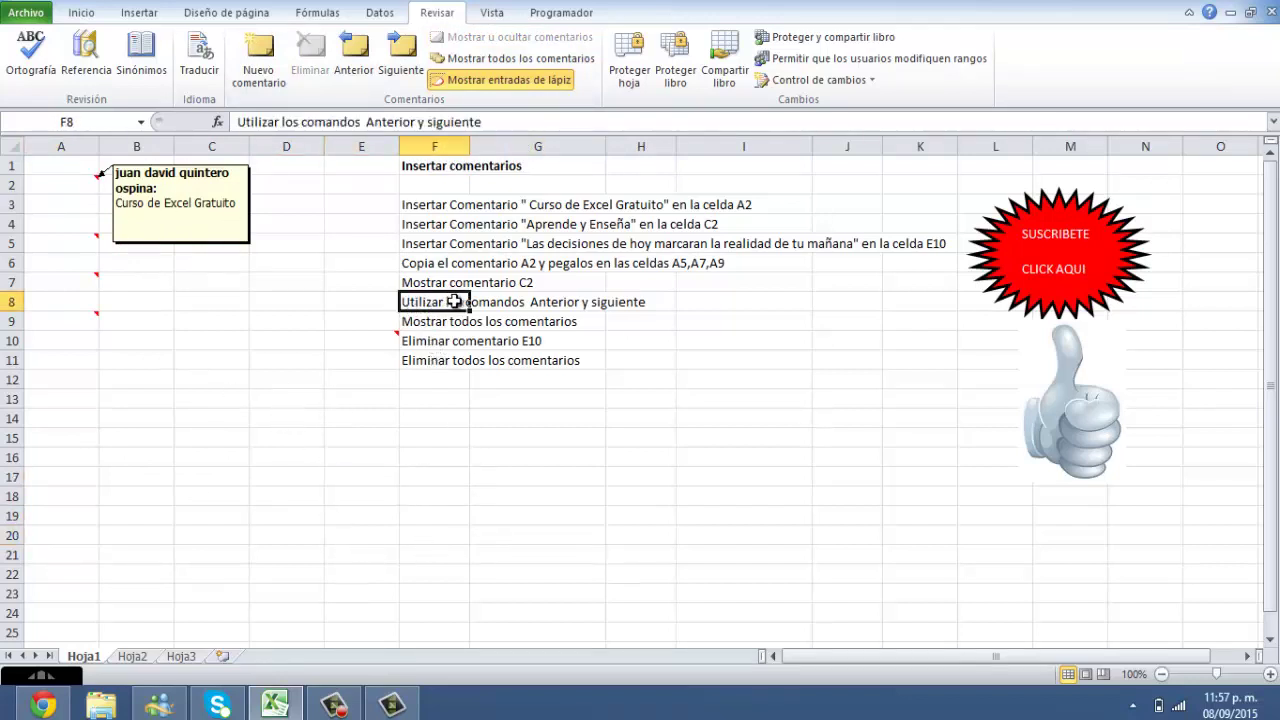
click(604, 308)
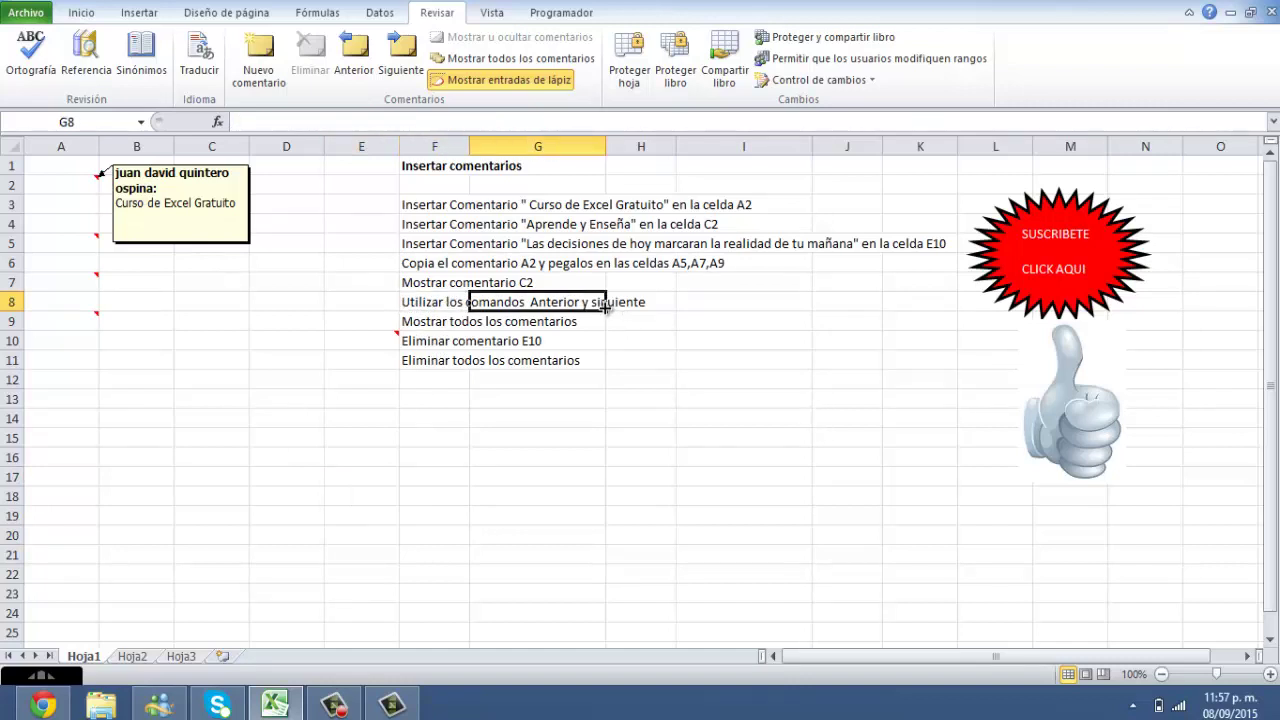
click(190, 462)
Step forward through the comments from A2 via C2, A5, A7 and A9 to E10.
click(46, 186)
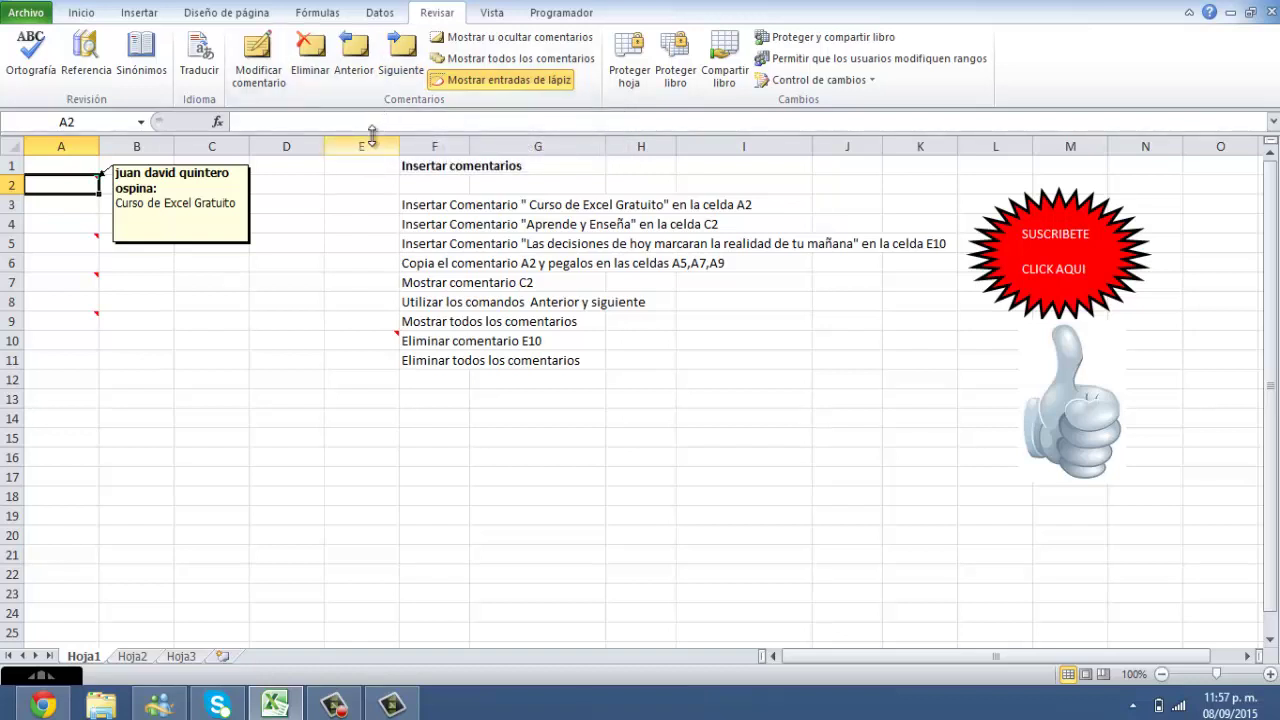
click(395, 65)
click(395, 65)
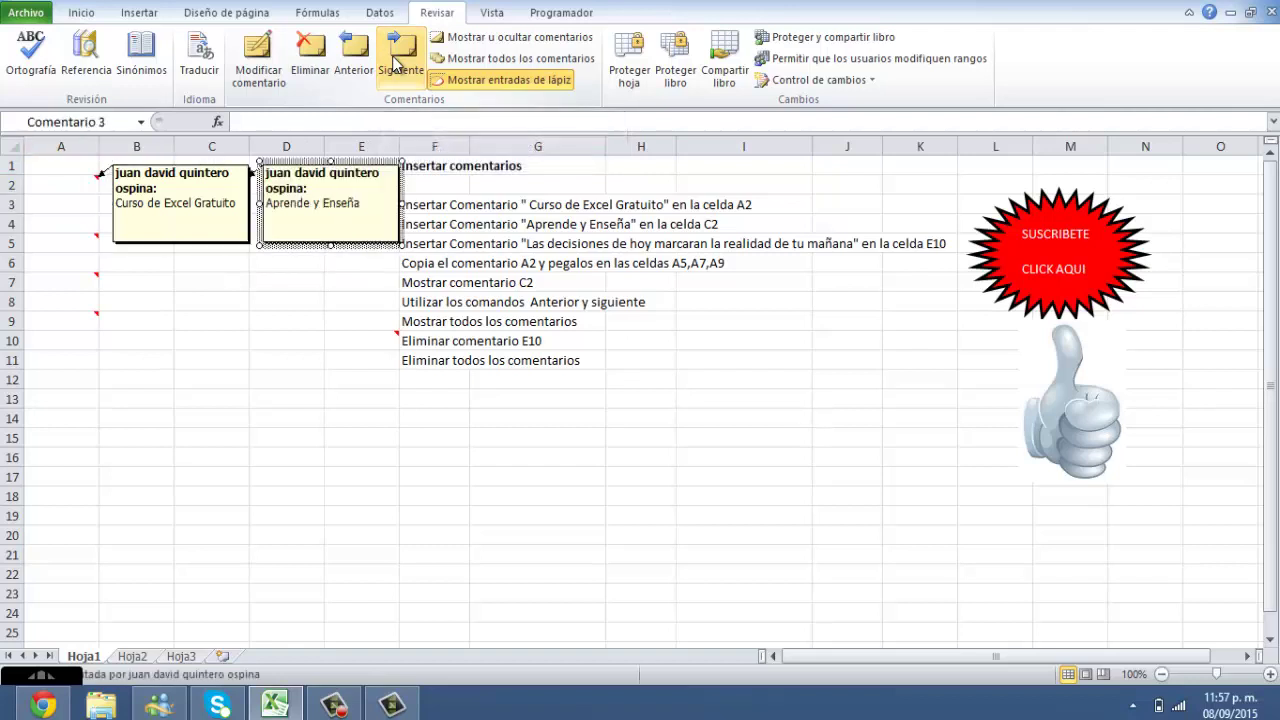
click(395, 65)
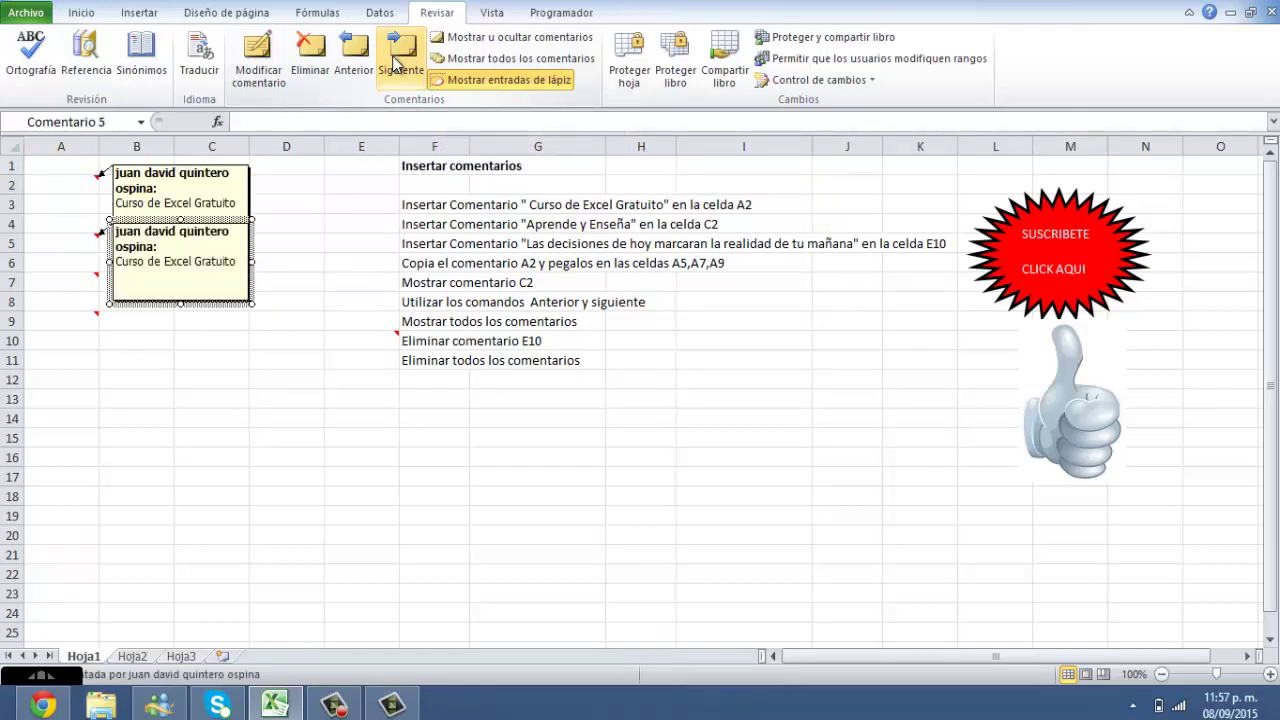
click(396, 65)
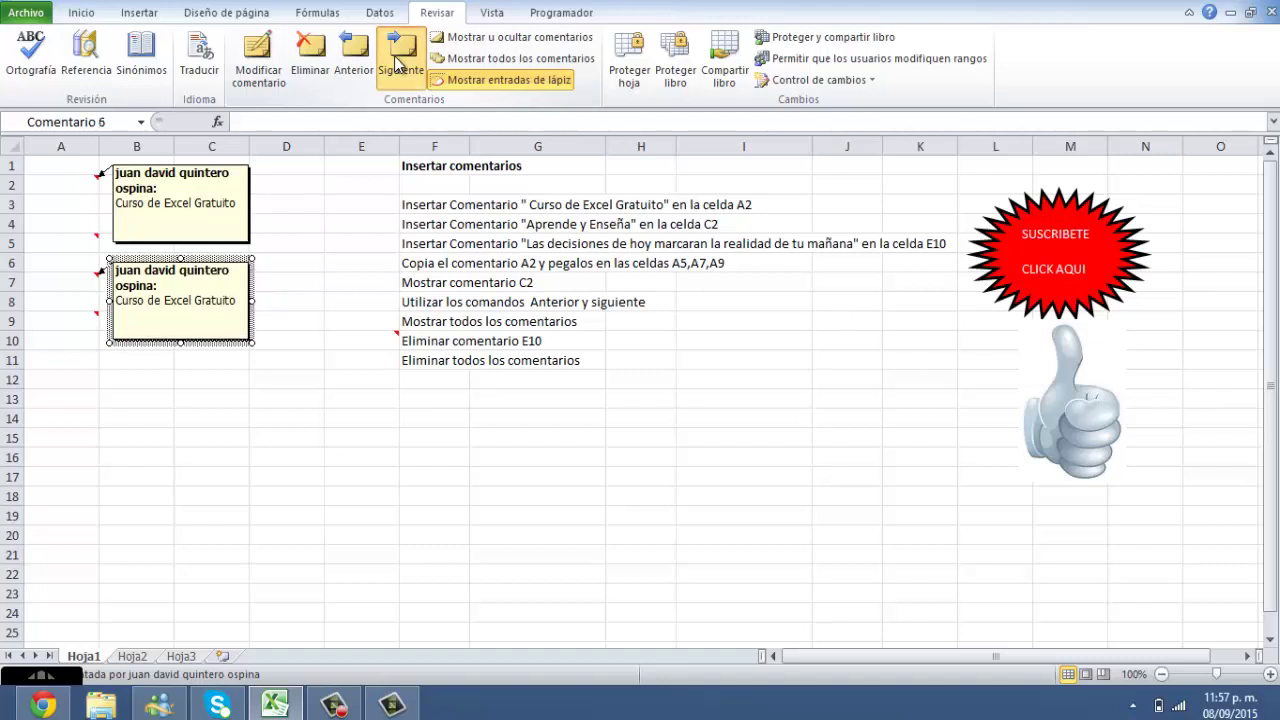
click(396, 65)
click(396, 65)
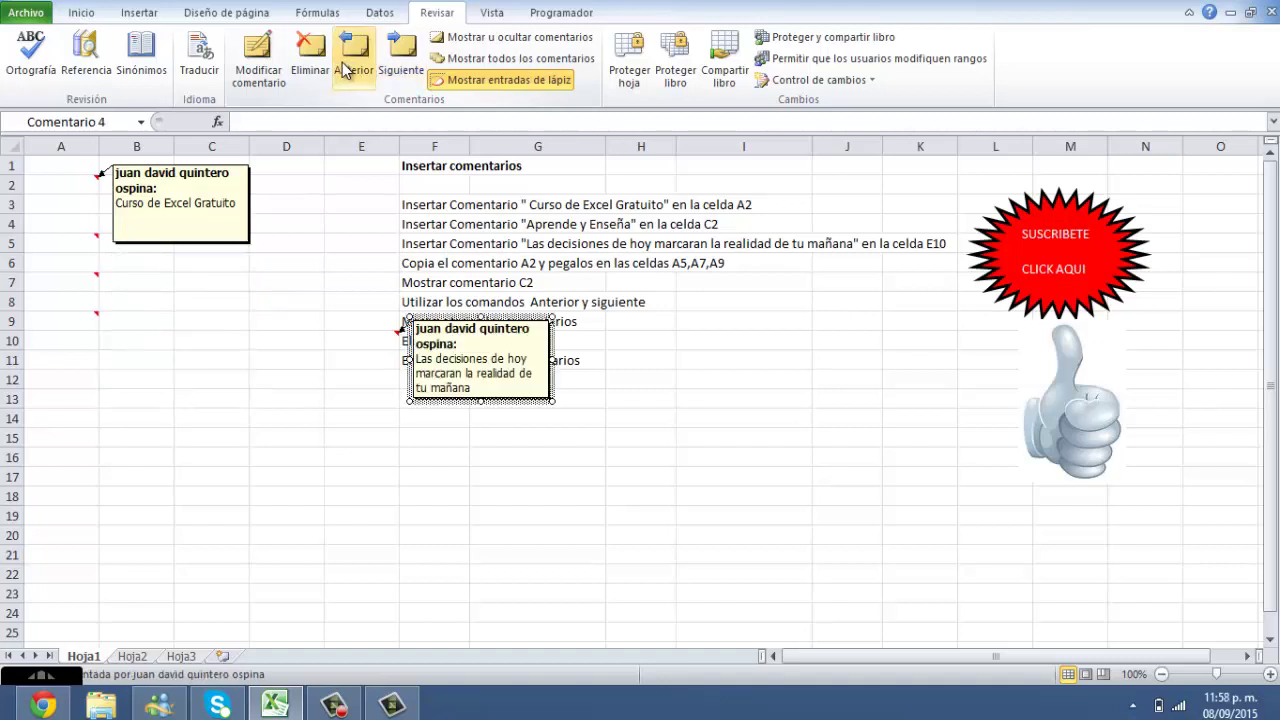
Step back with Anterior from A9 through A7, A5 and C2 to A2.
click(348, 62)
click(345, 68)
click(345, 68)
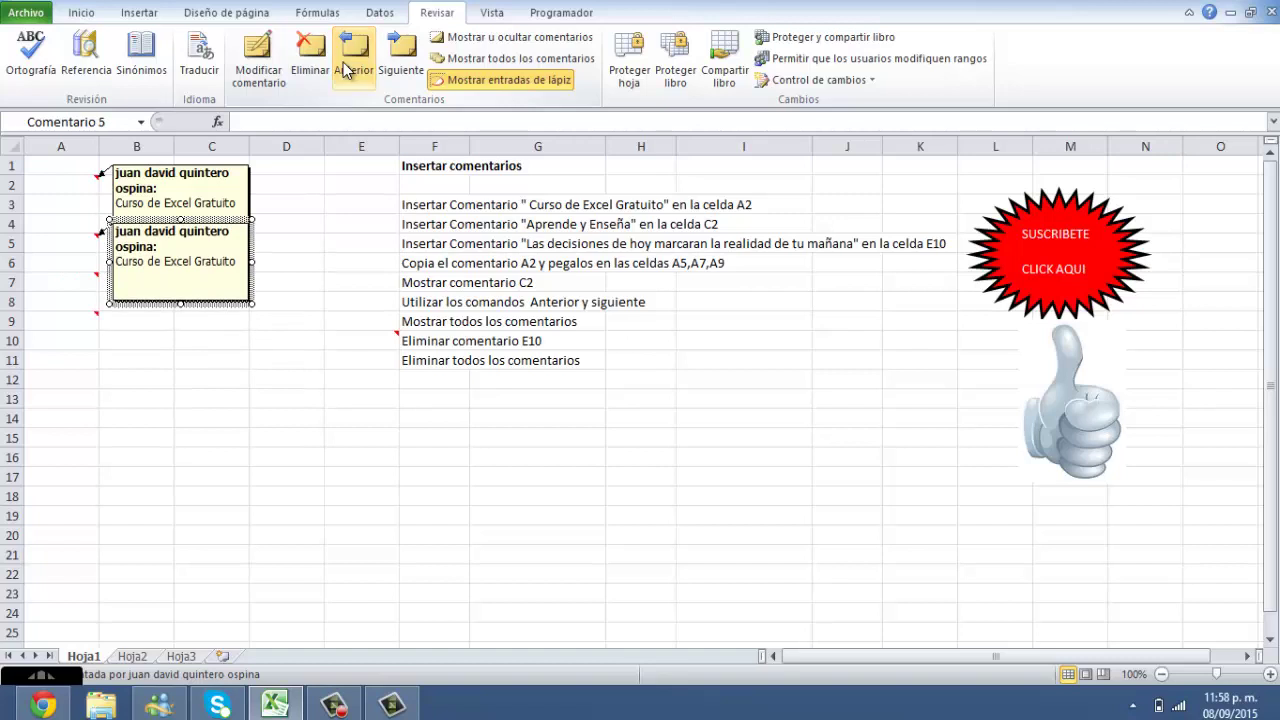
click(345, 68)
click(345, 68)
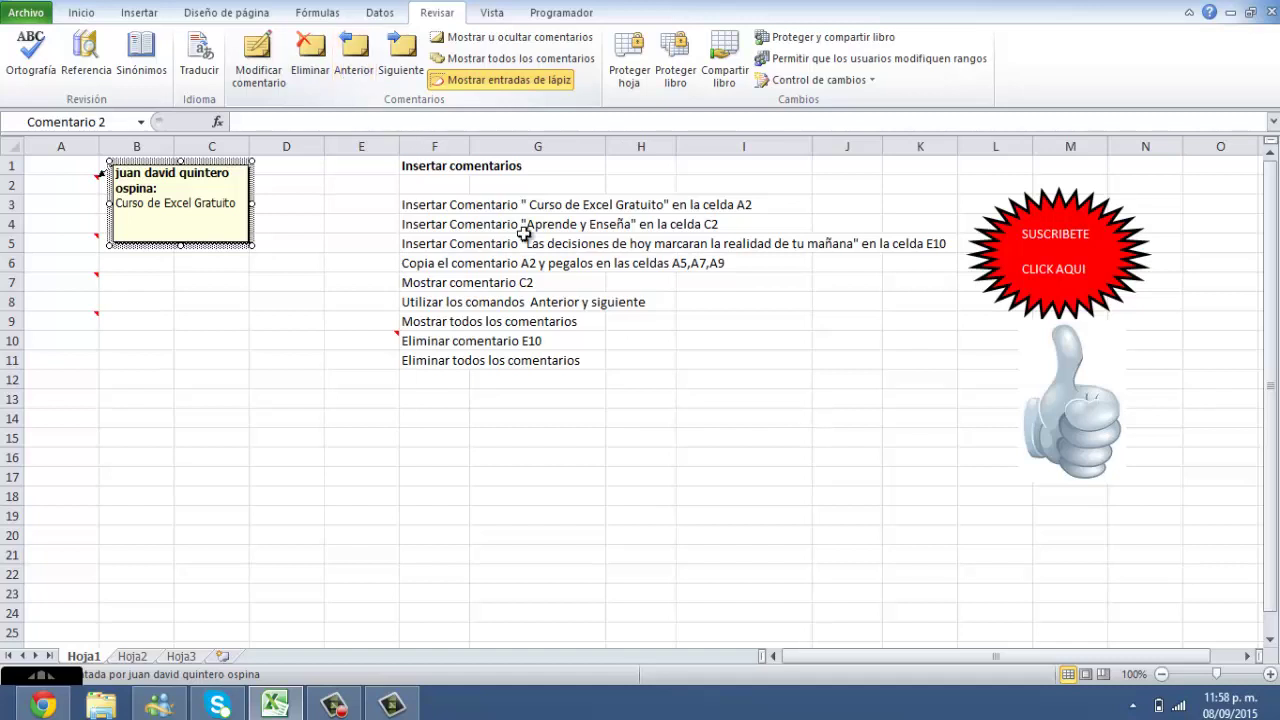
Read the F9 instruction and select E10 to reveal its comment.
click(410, 304)
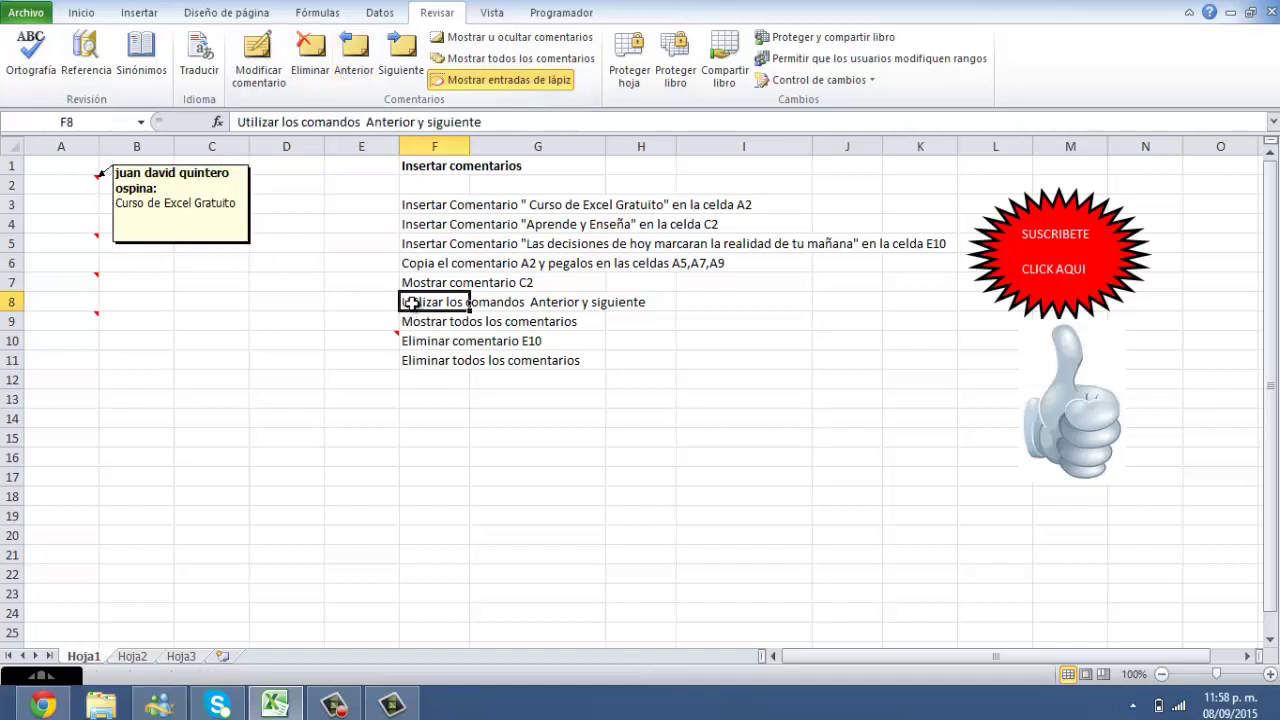
click(410, 321)
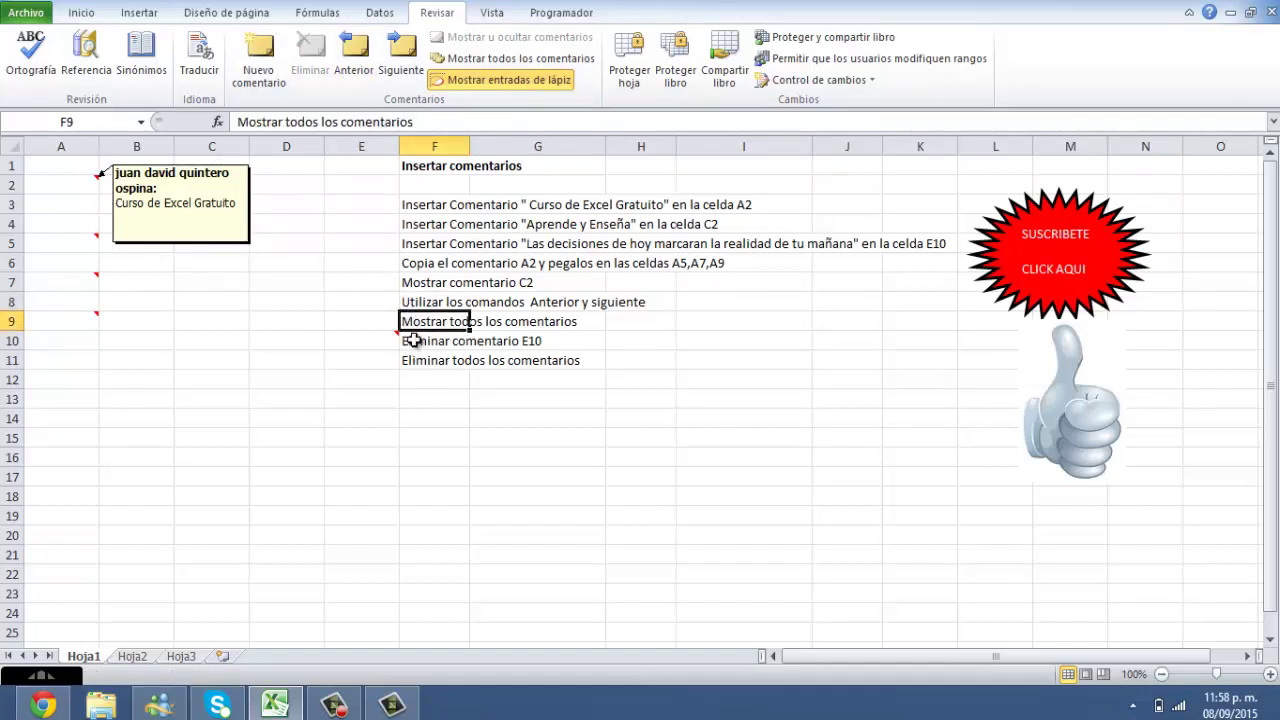
drag(443, 321, 486, 336)
click(289, 474)
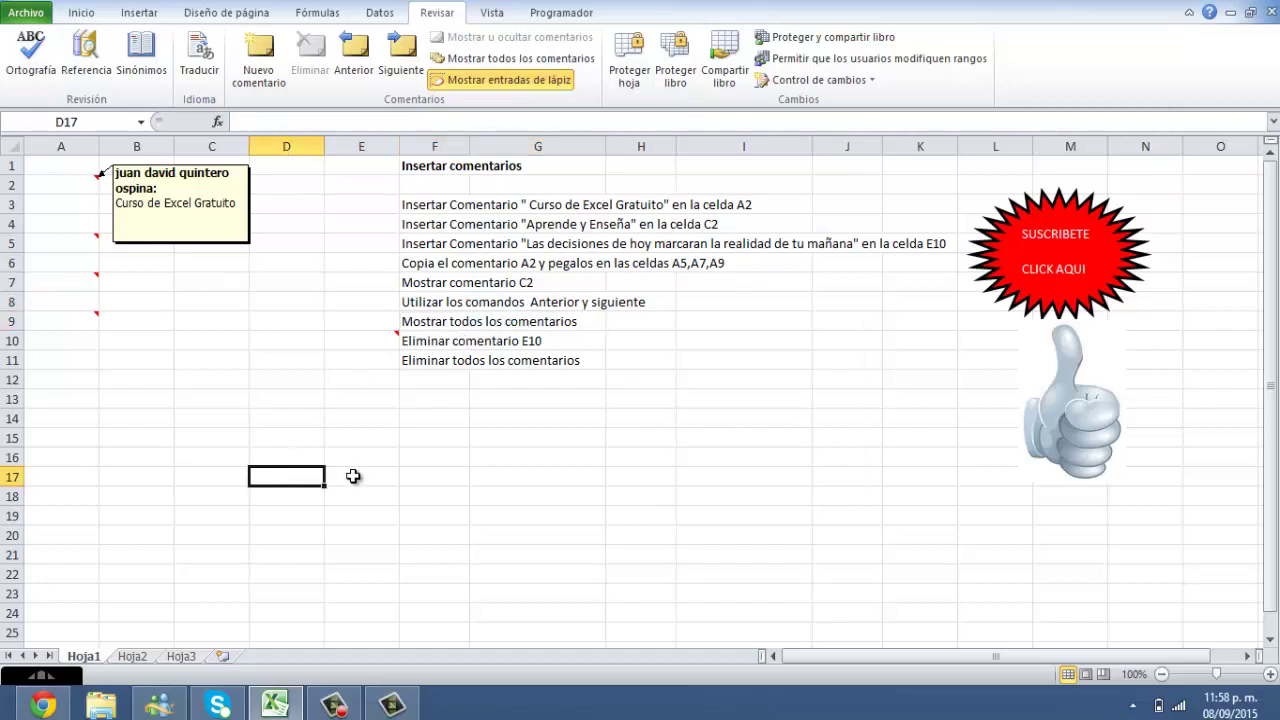
click(371, 337)
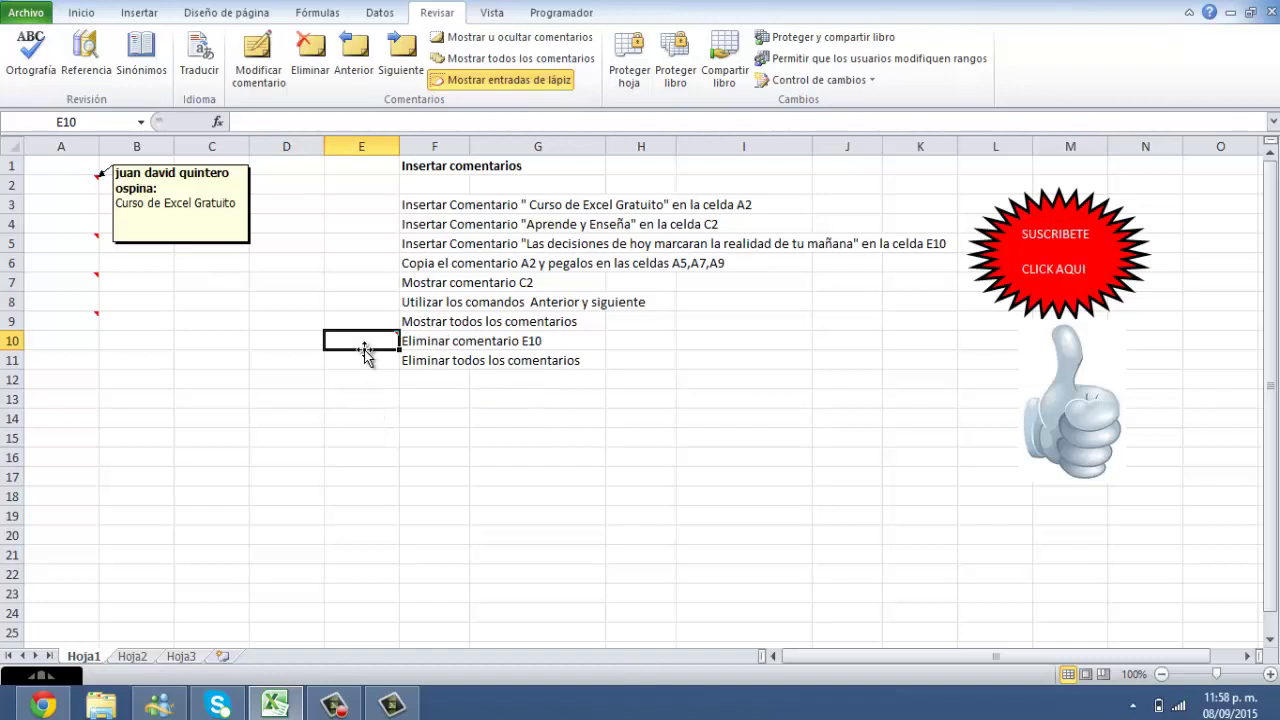
Select the whole sheet and apply Mostrar todos los comentarios.
mouse_move(366, 341)
mouse_down()
mouse_move(62, 210)
mouse_move(43, 172)
mouse_up()
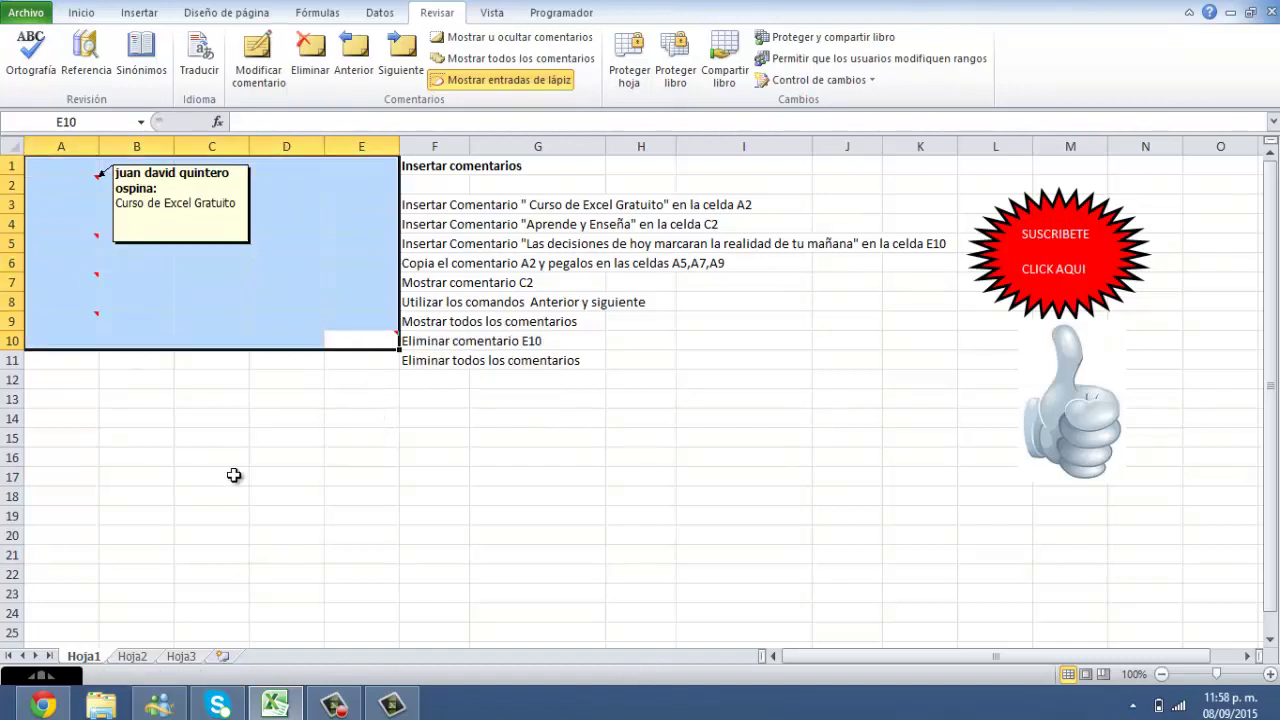
drag(234, 474, 211, 458)
click(14, 149)
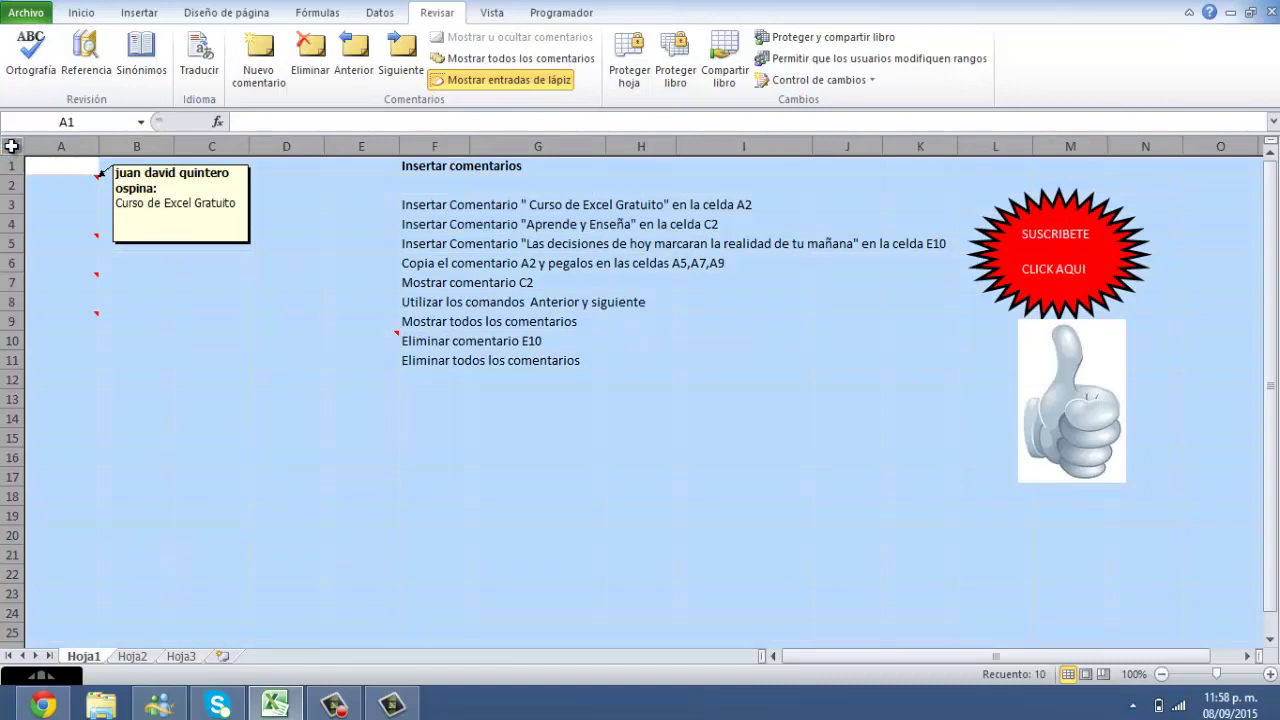
click(517, 60)
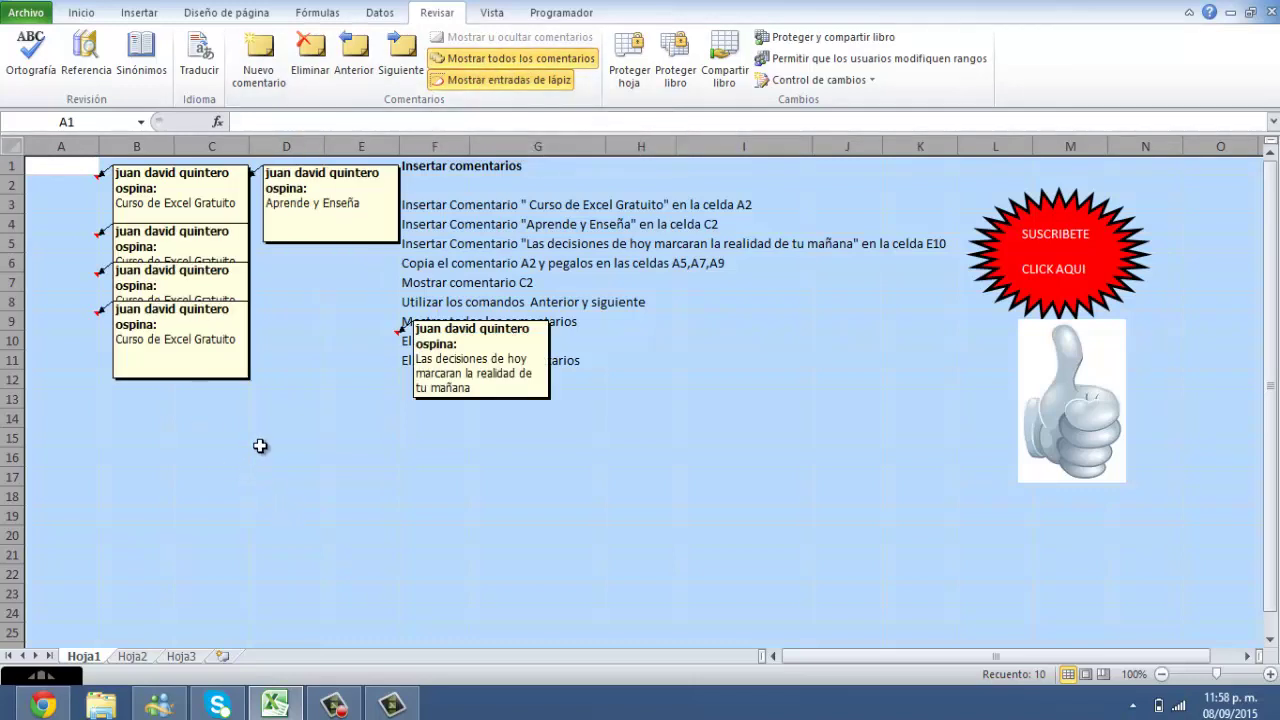
click(300, 535)
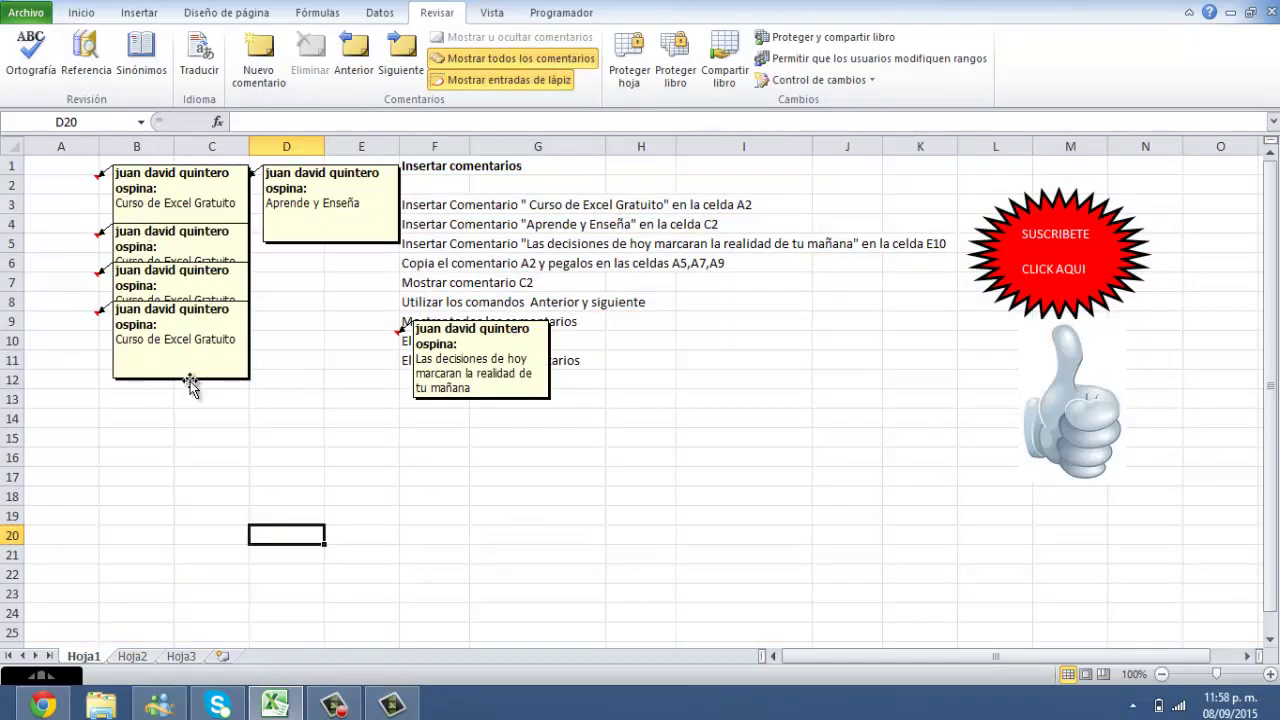
Drag the A9, A7, A5 and E10 comment boxes to rows 16–19, 11–14, 6–9 and 13–16.
mouse_move(190, 381)
mouse_down()
mouse_move(120, 432)
mouse_move(130, 533)
mouse_up()
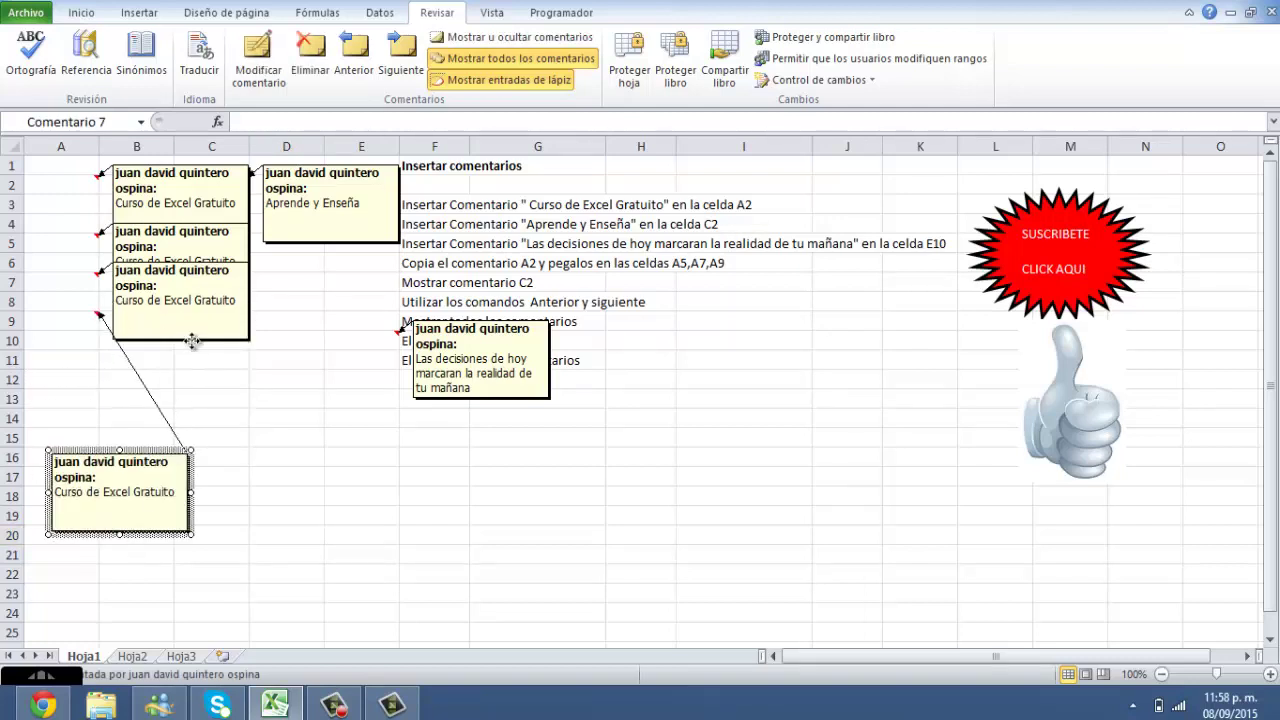
drag(192, 342, 281, 427)
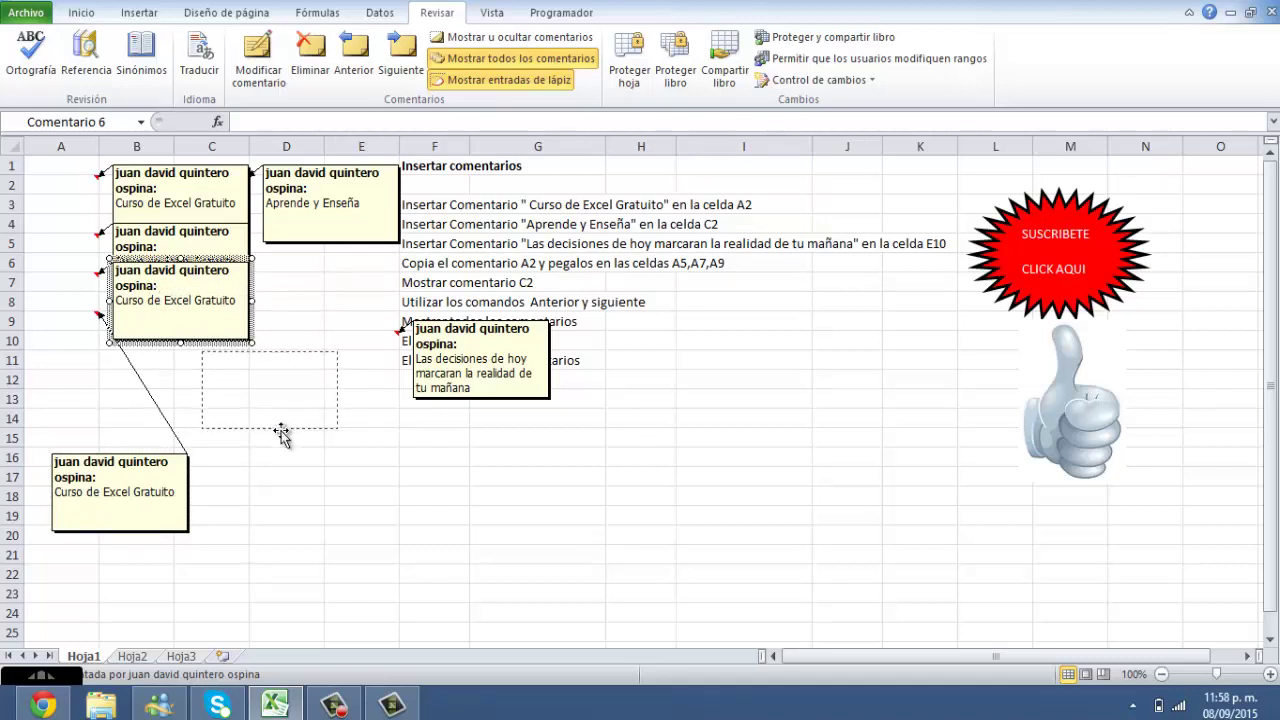
drag(281, 427, 281, 432)
drag(203, 299, 318, 336)
drag(493, 402, 481, 484)
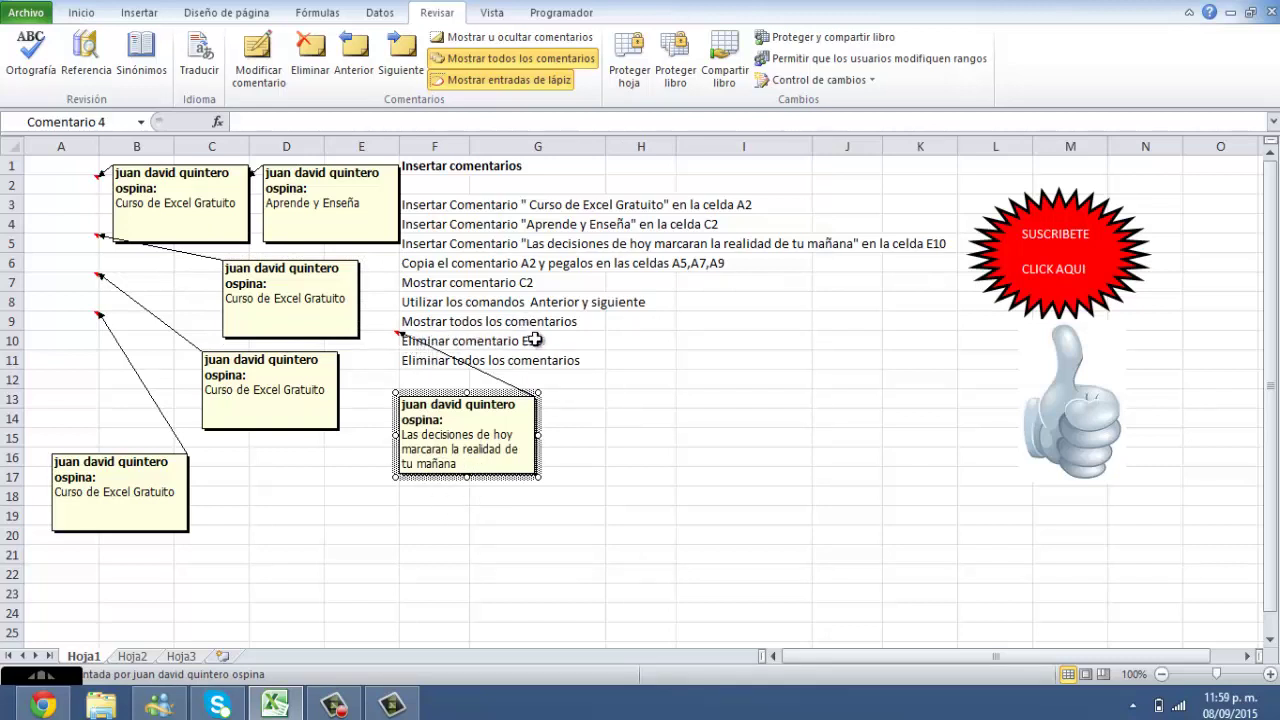
click(620, 521)
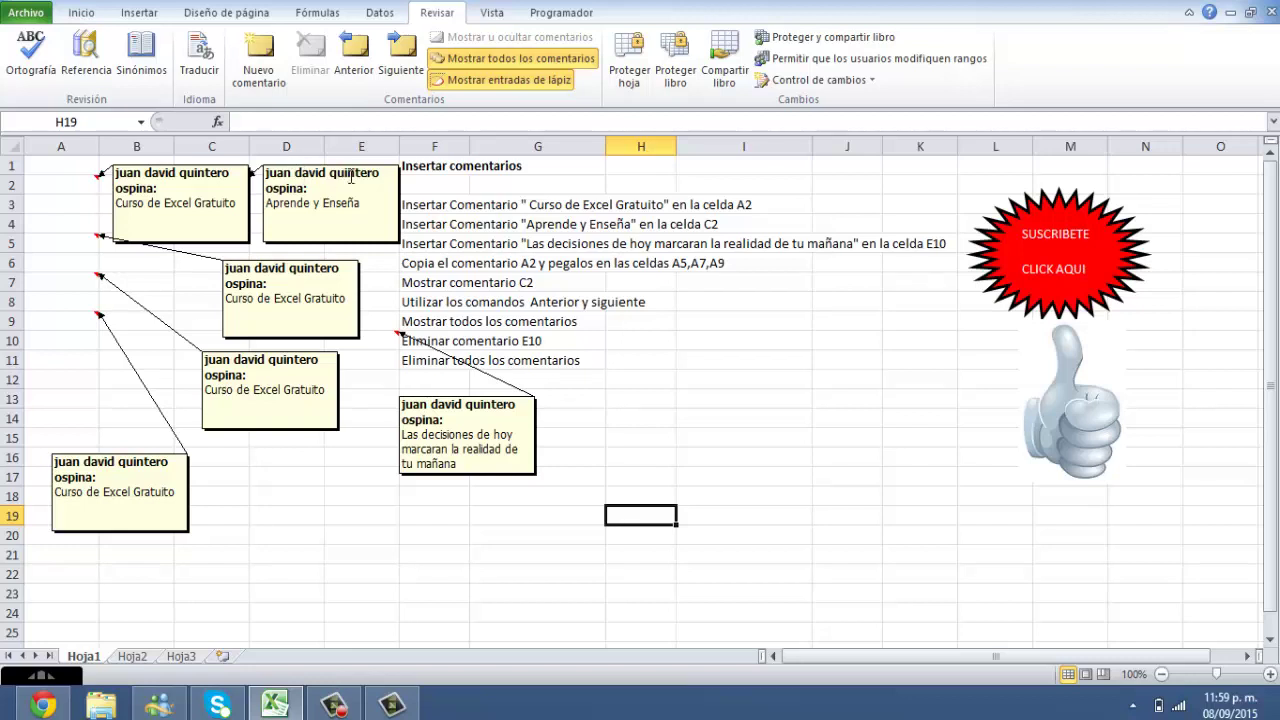
Delete the comment on cell A2 via the right-click Eliminar comentario.
click(67, 188)
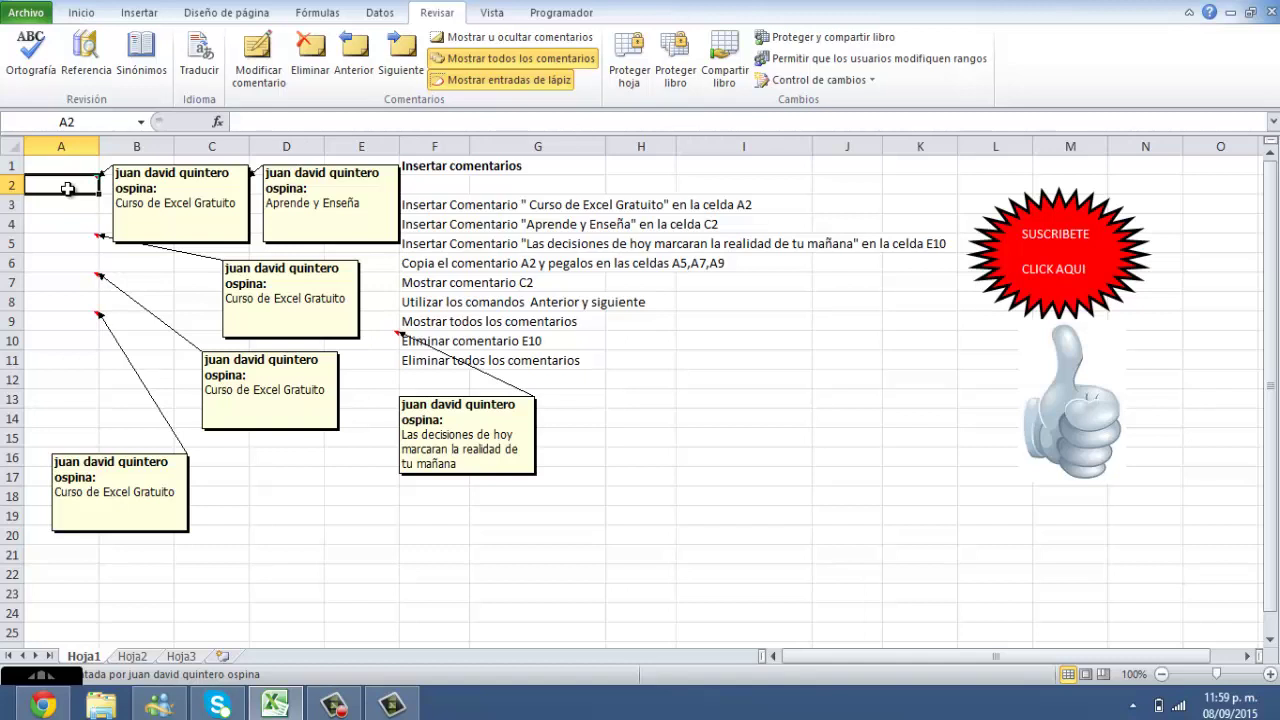
click(40, 224)
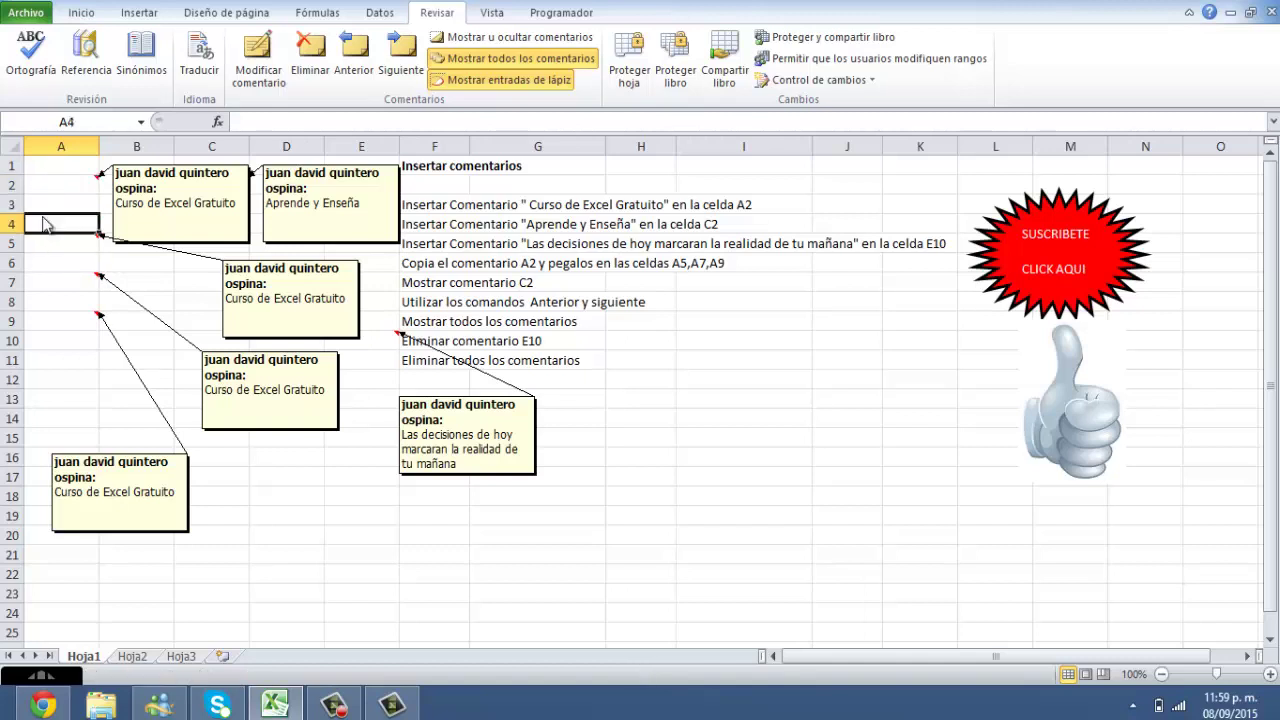
right_click(44, 226)
click(25, 183)
right_click(36, 185)
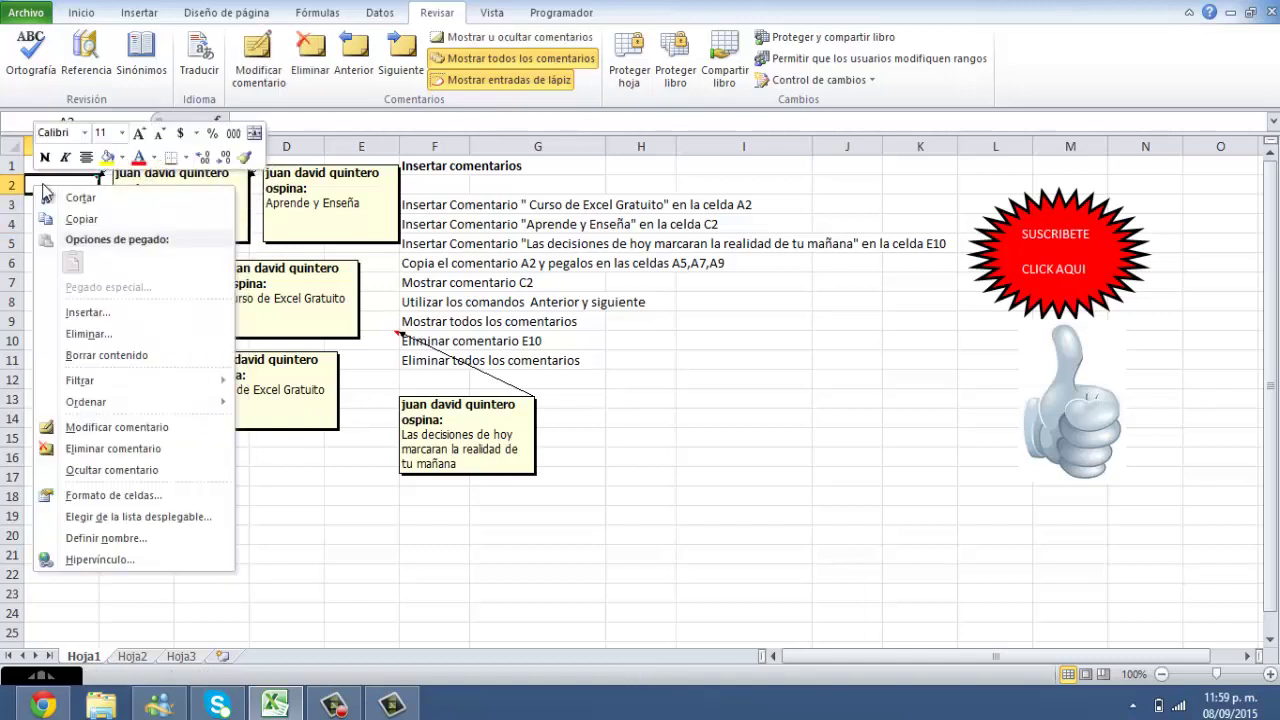
click(98, 450)
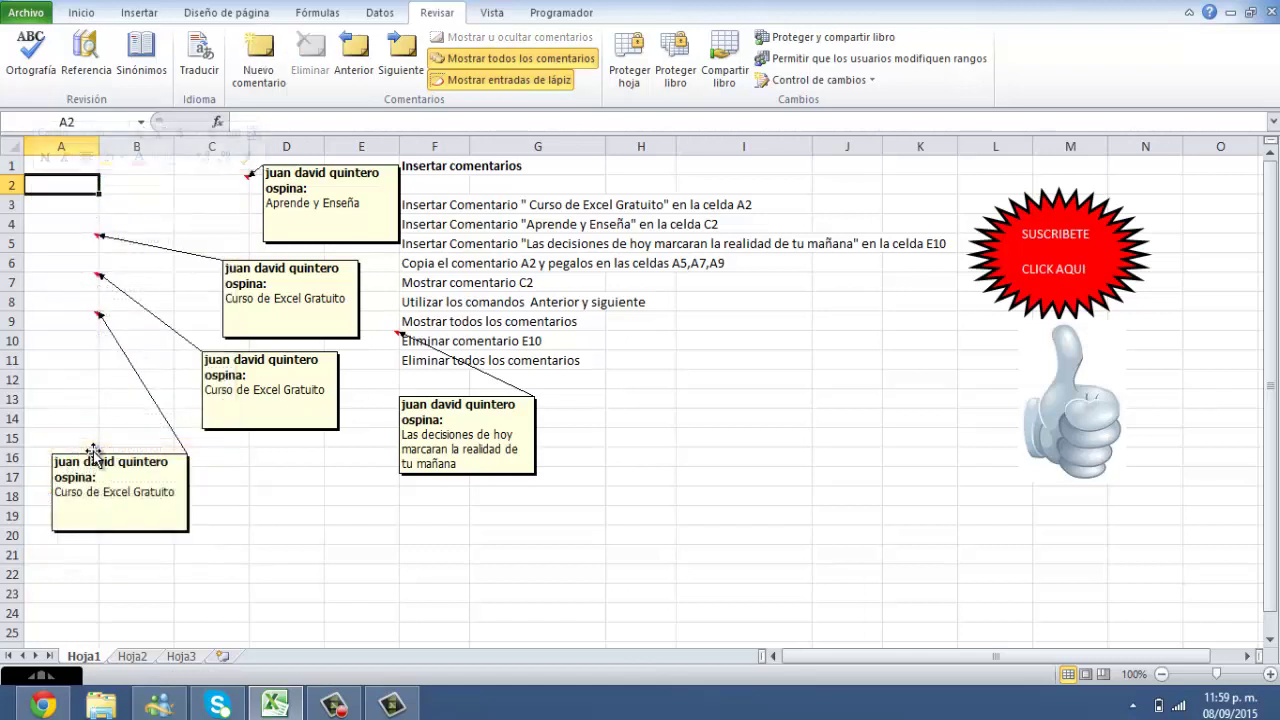
Remove the A5 comment with Revisar > Eliminar.
click(63, 242)
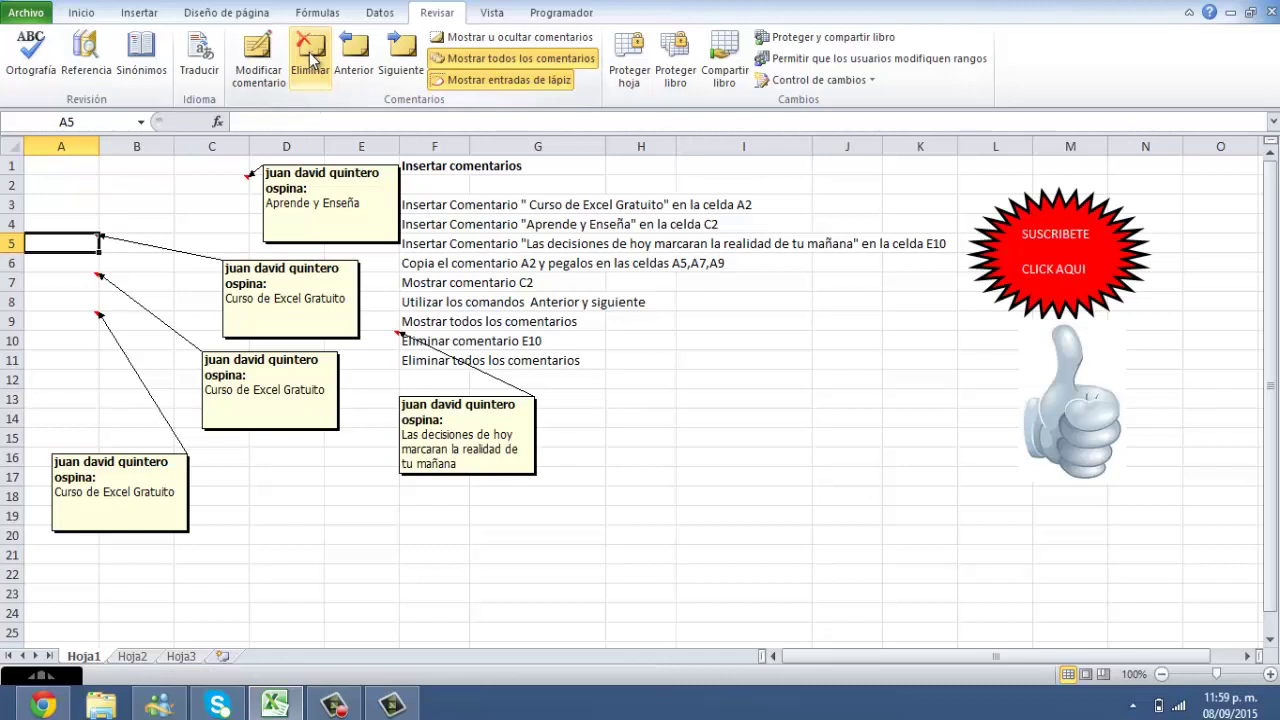
click(311, 62)
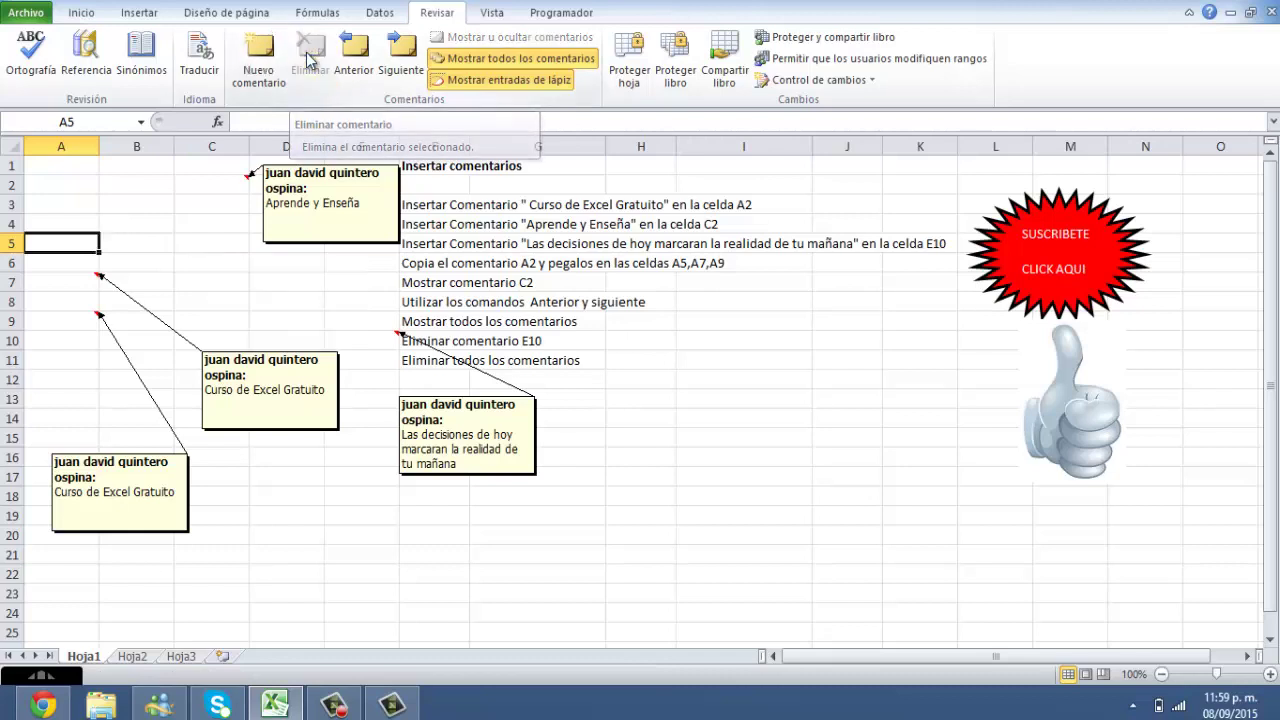
click(416, 359)
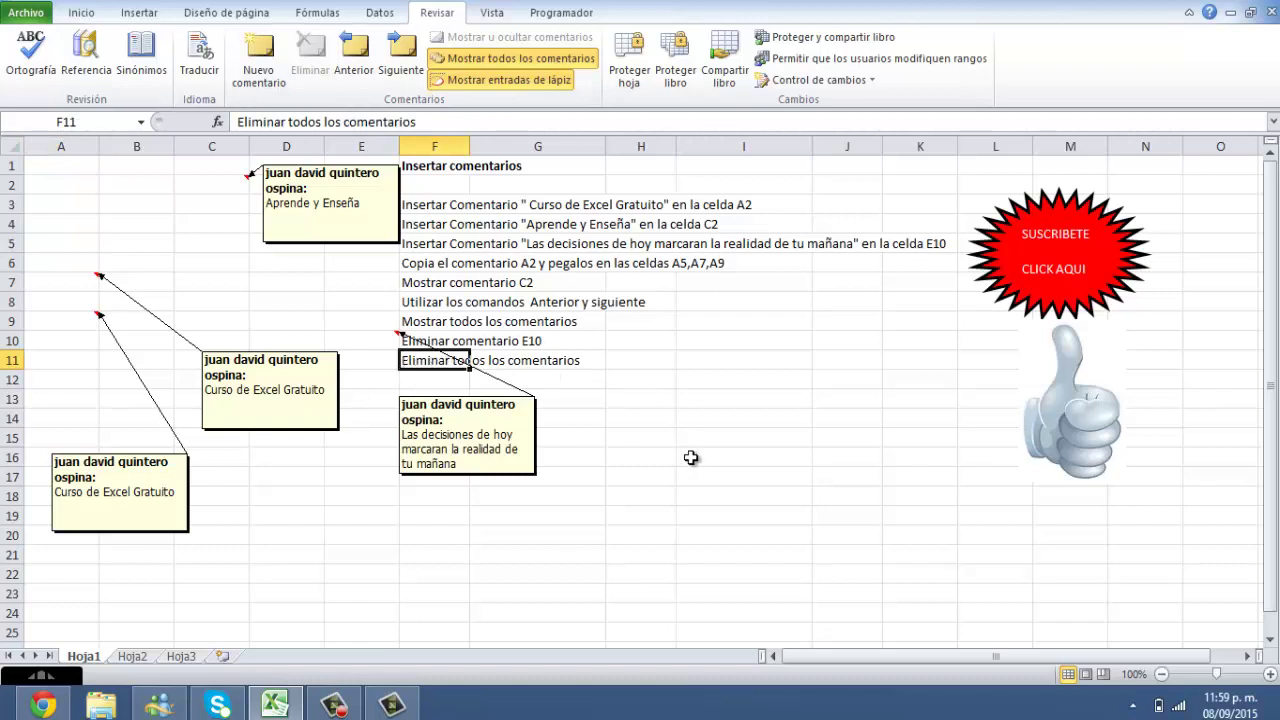
Select the entire sheet, delete every comment with Revisar > Eliminar, then reselect cell A1.
click(645, 535)
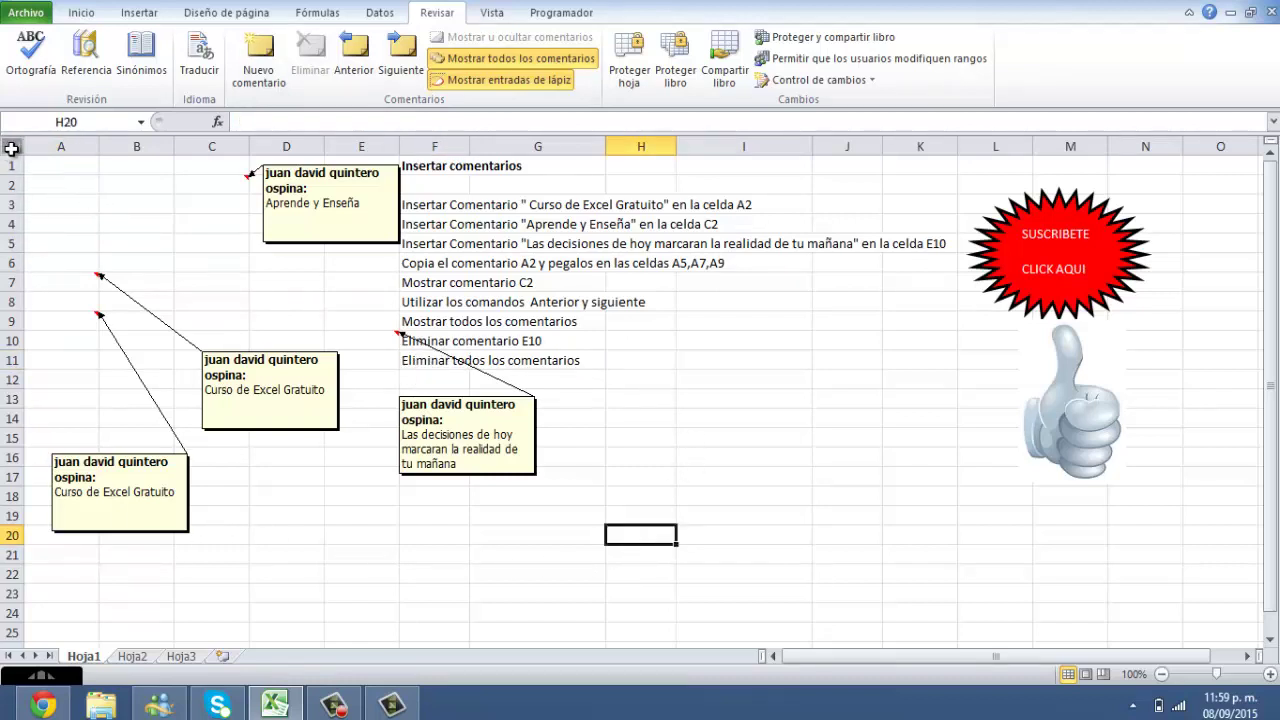
click(11, 148)
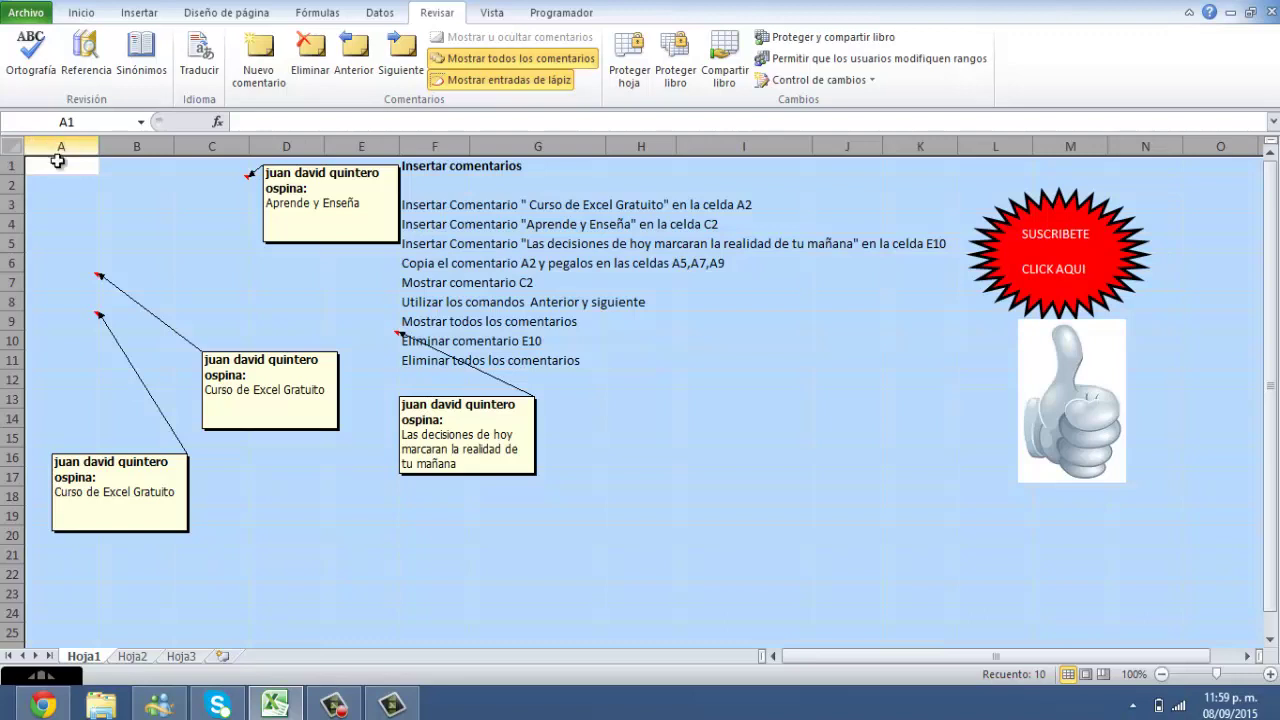
click(8, 146)
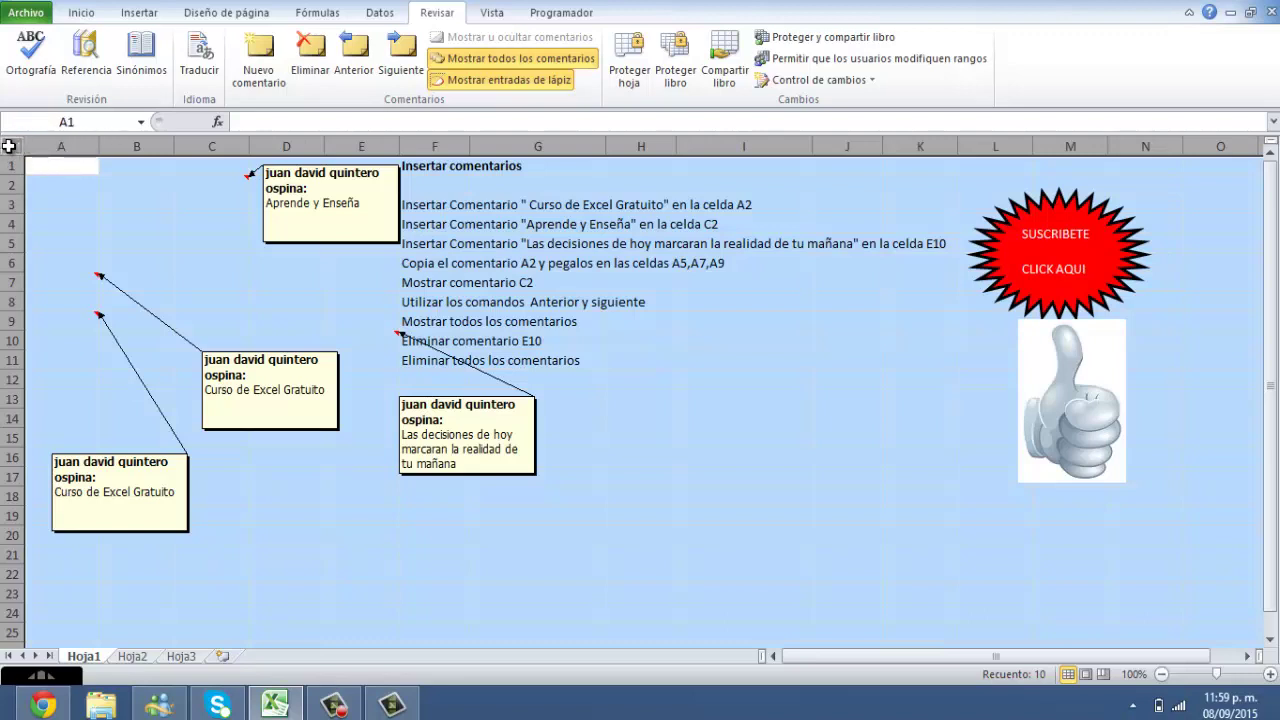
click(307, 74)
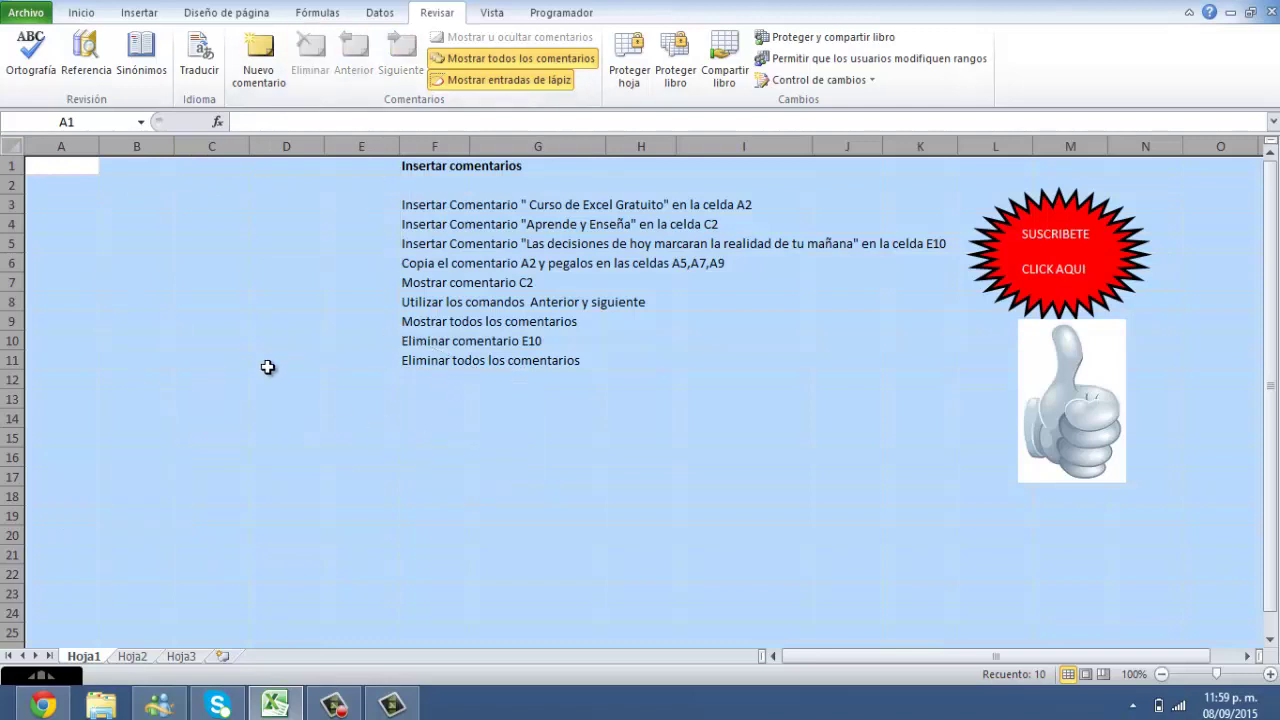
click(66, 175)
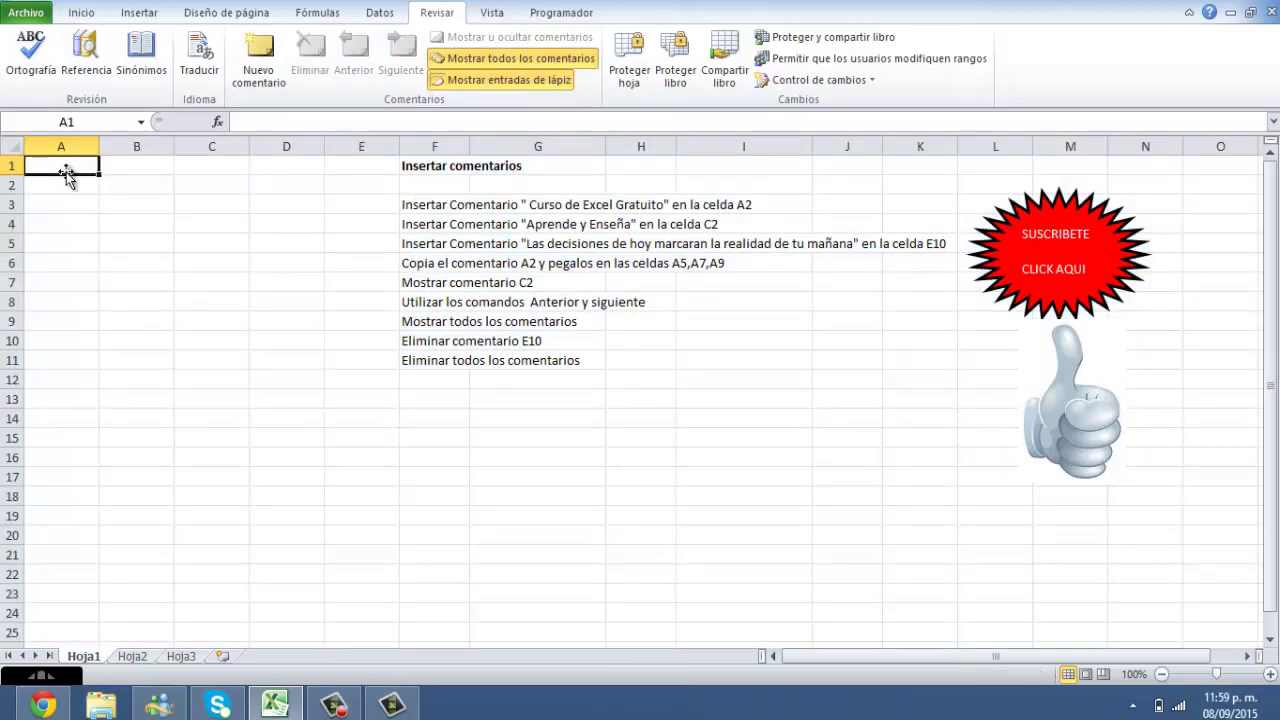